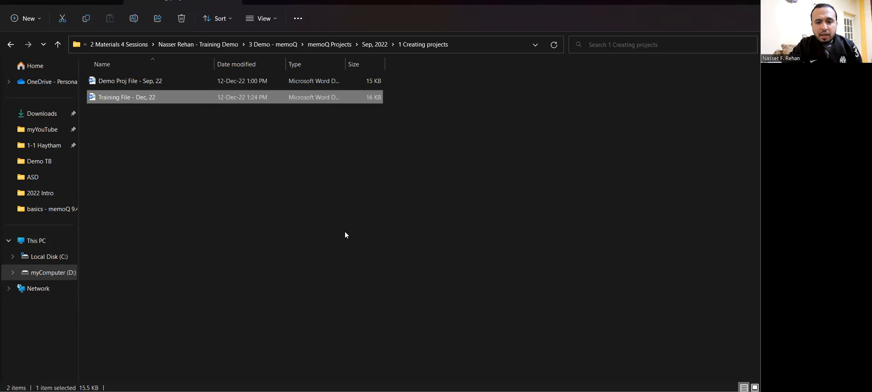
left_click(447, 391)
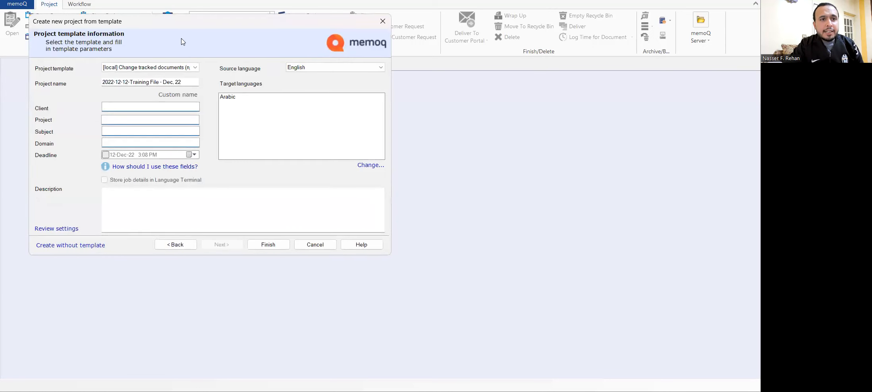
left_click_drag(166, 24, 306, 20)
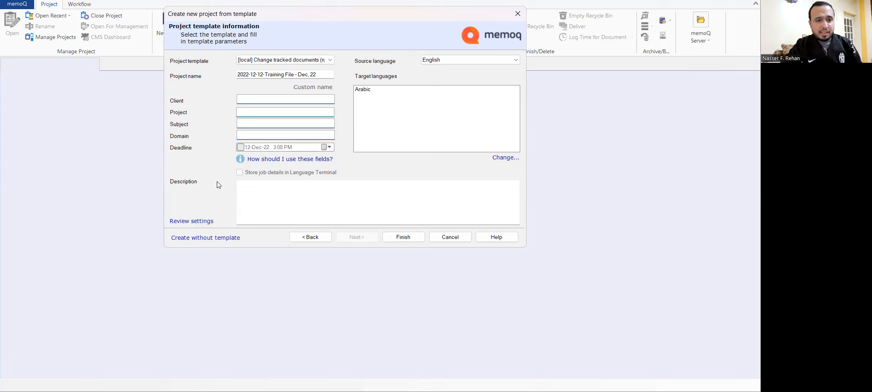
left_click(216, 238)
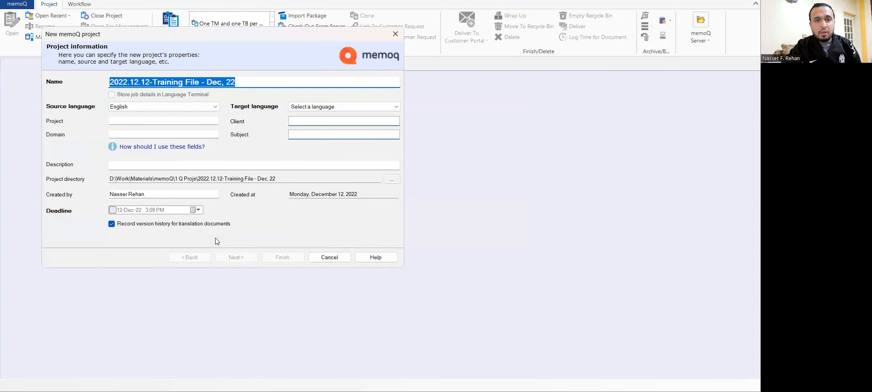
left_click(395, 34)
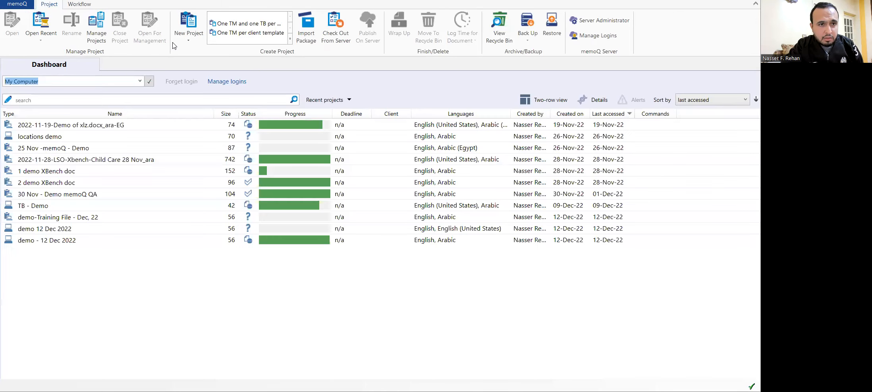
Step: Start a new local project without a template and name it "Dec 12, 22 - Demo"
left_click(182, 43)
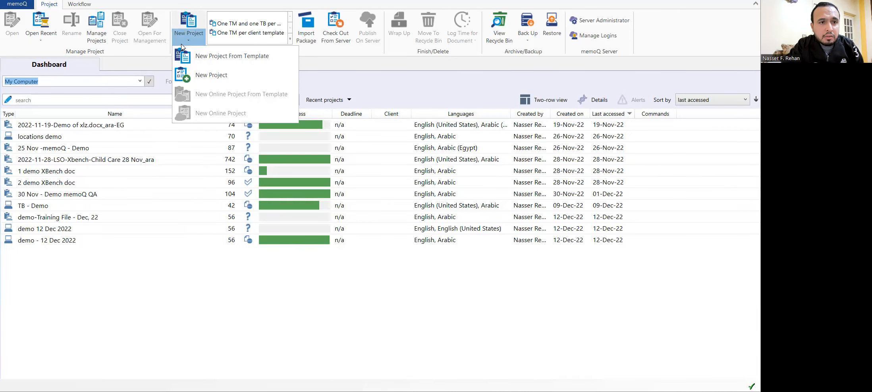
left_click(218, 77)
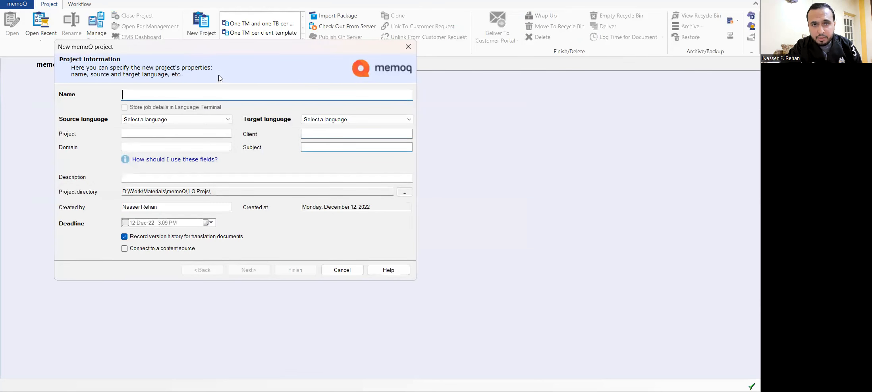
left_click_drag(223, 47, 322, 69)
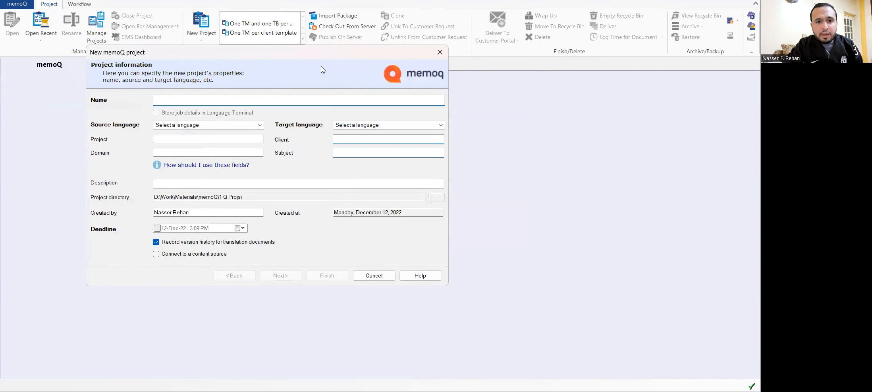
left_click_drag(253, 54, 336, 19)
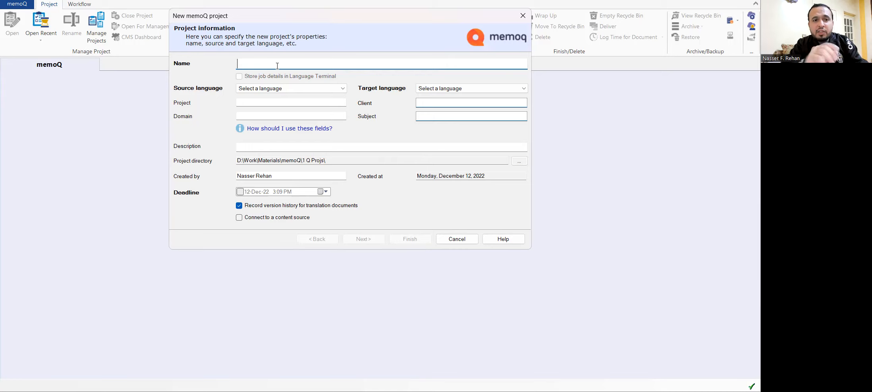
type("d")
key("BackSpace")
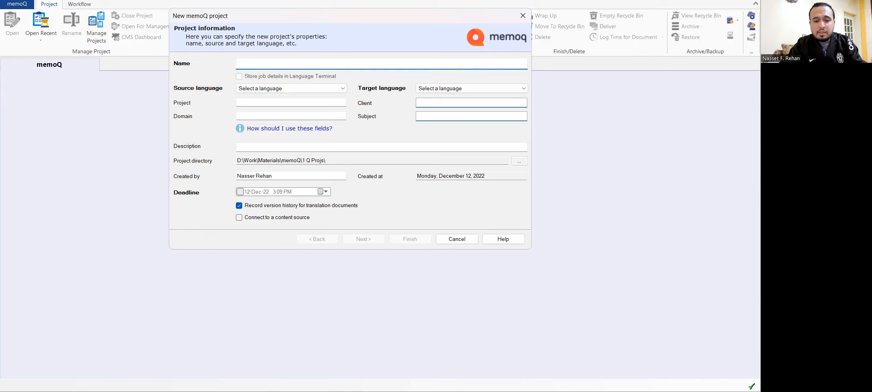
type("Dec ")
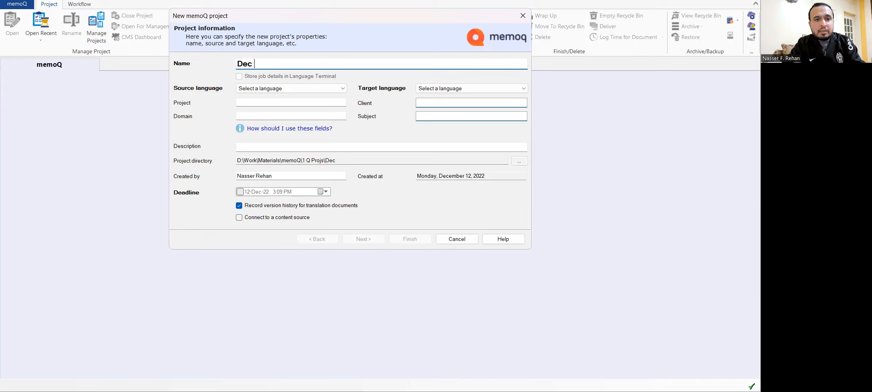
type("12,")
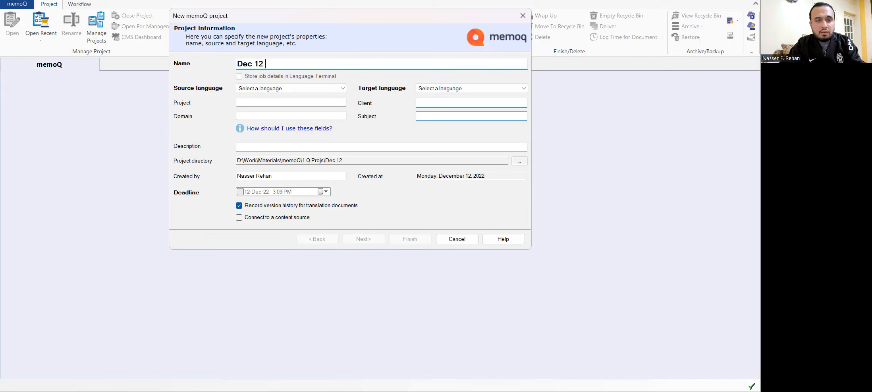
type(" 22")
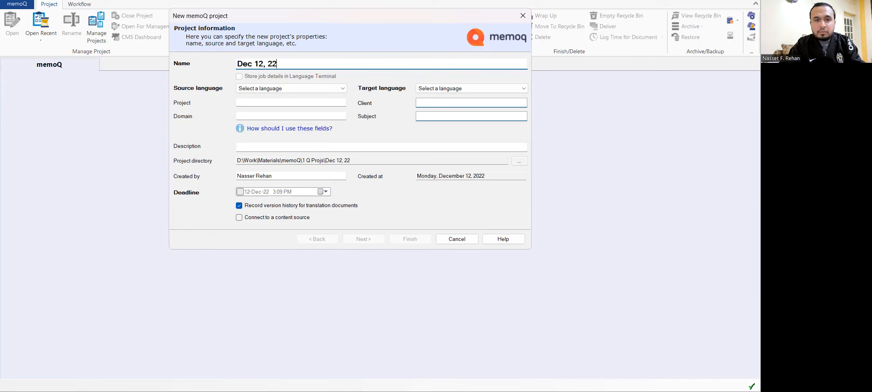
type(" - Demo")
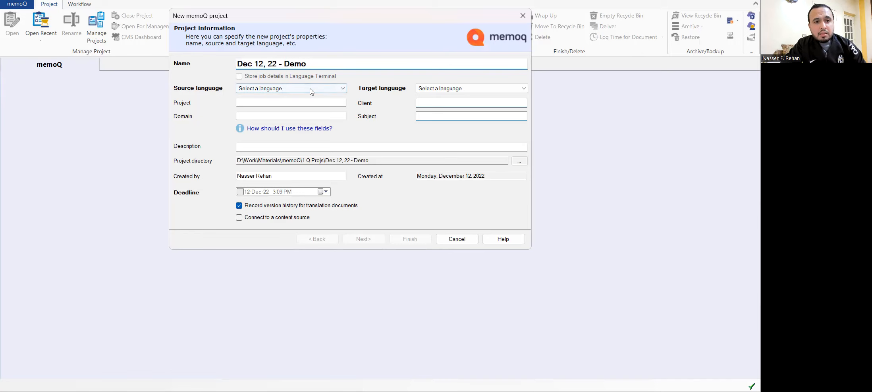
Step: Set the project's source language to English and its target language to Arabic
left_click(335, 93)
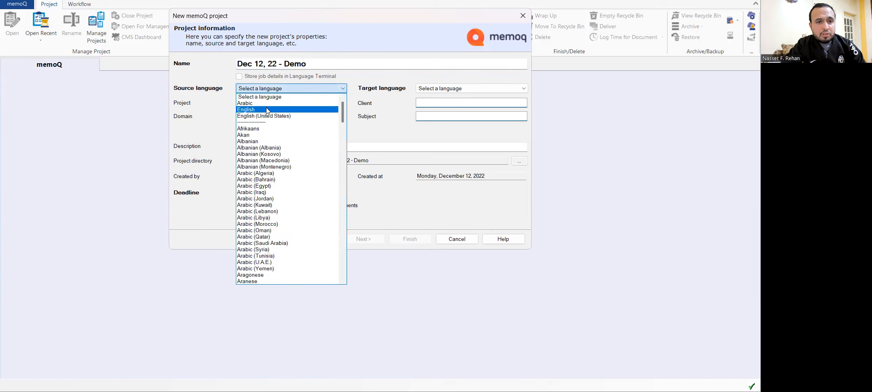
left_click(270, 104)
left_click(455, 89)
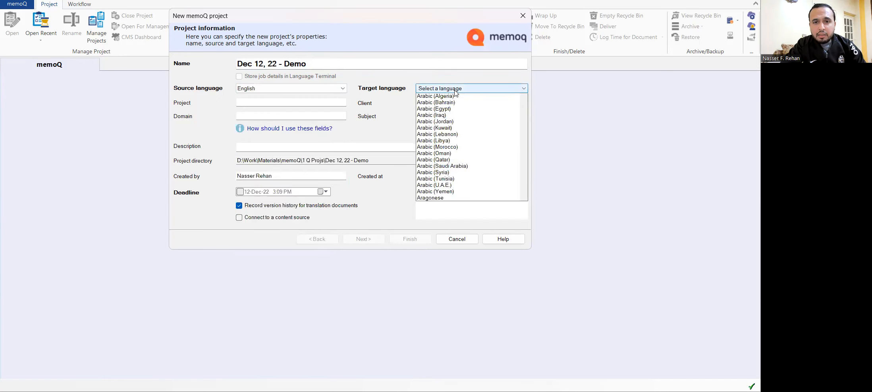
left_click(439, 104)
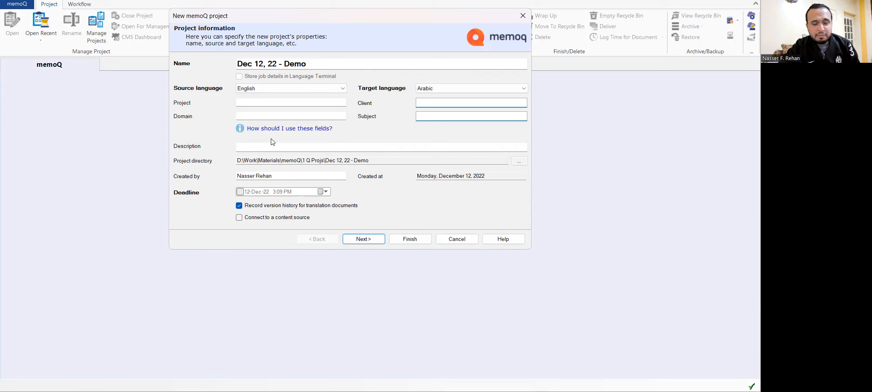
double_click(369, 161)
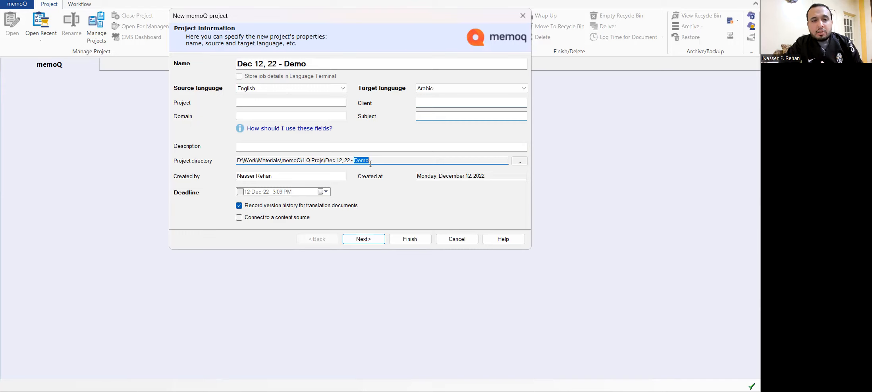
left_click(307, 158)
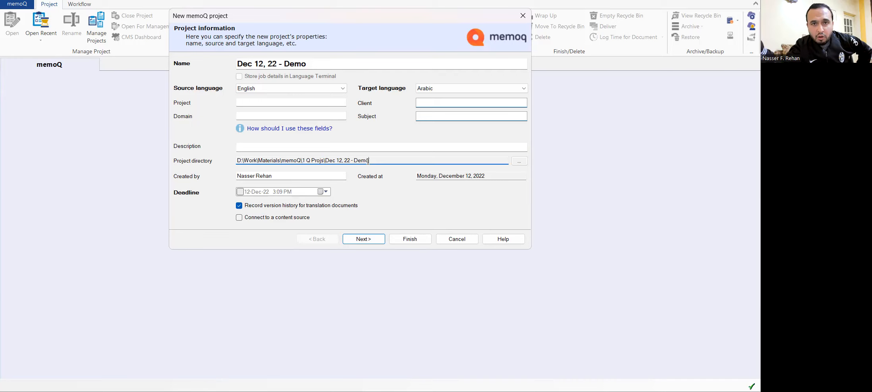
double_click(291, 160)
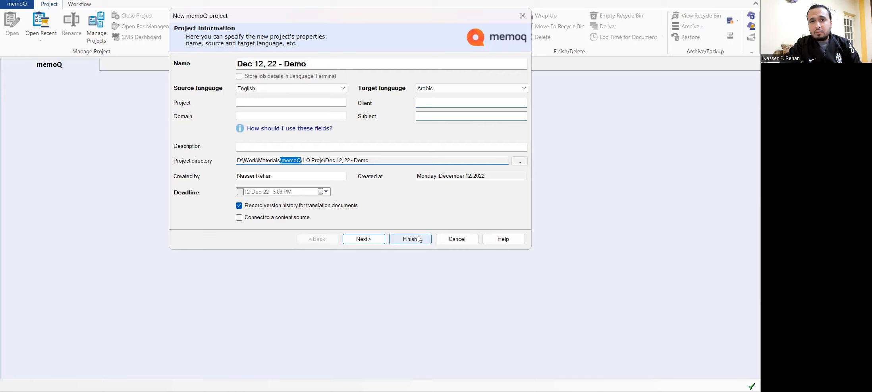
Step: Continue to the translation documents and import the Word file "Training File - Dec, 22" into the project
left_click(371, 238)
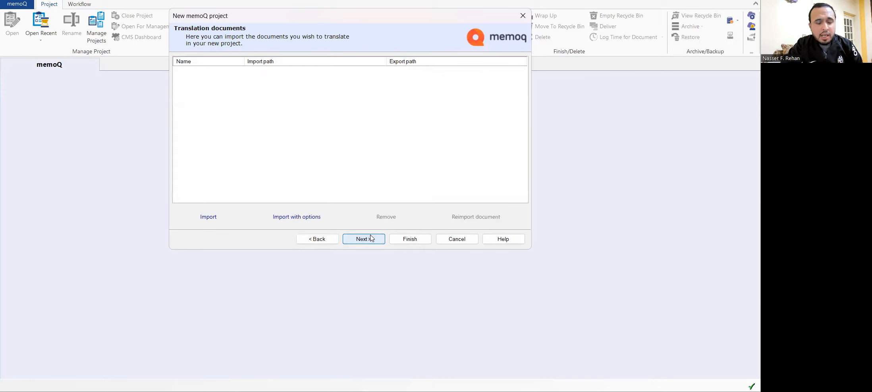
left_click(207, 217)
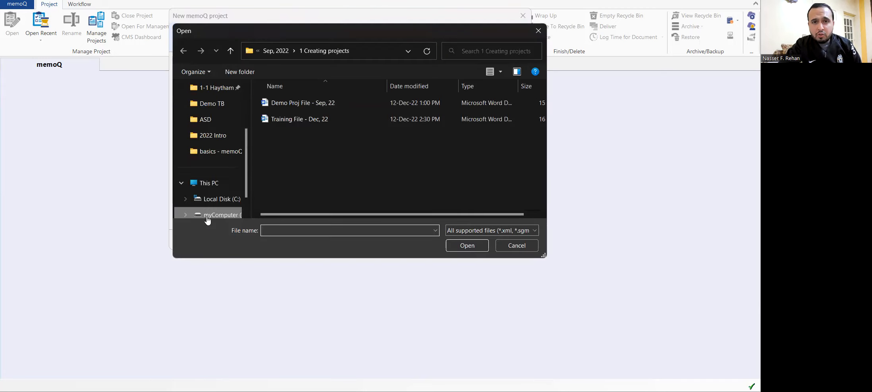
double_click(322, 118)
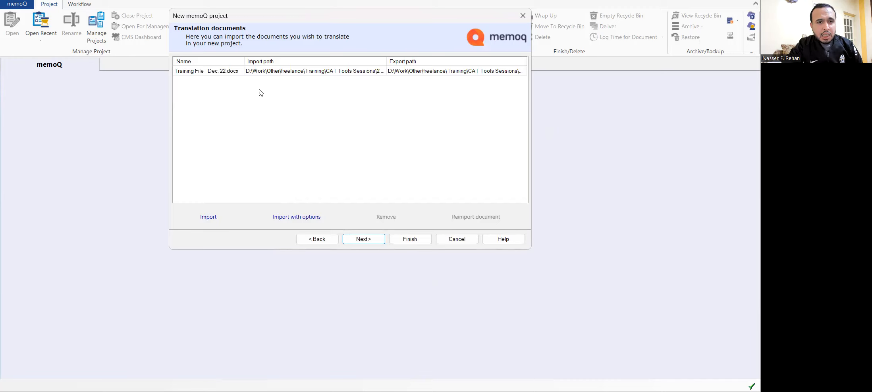
Step: Continue to the translation memories and create a new English-to-Arabic translation memory named "My TM"
left_click(361, 238)
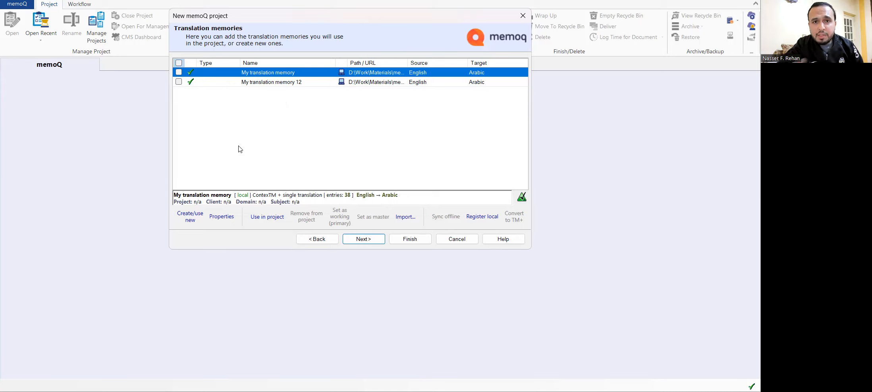
left_click(191, 218)
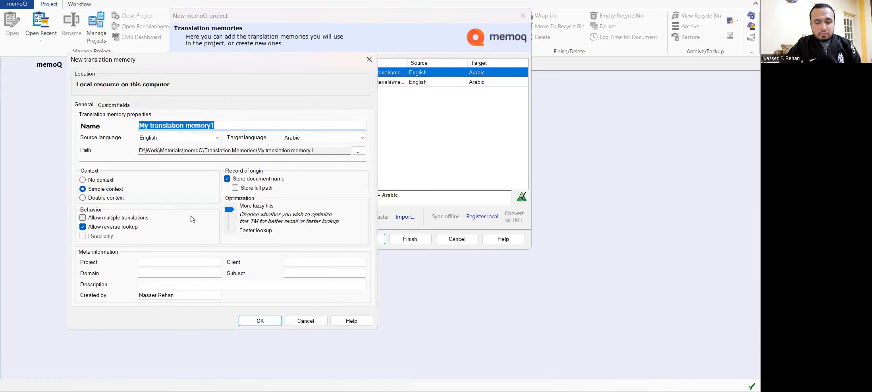
key("Right")
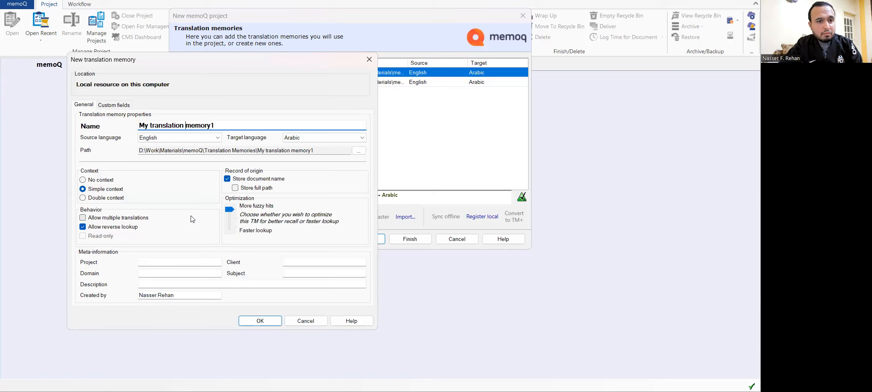
key("ctrl+shift+Left")
key("ctrl+shift+Left")
key("ctrl+shift+Left")
key("ctrl+shift+Right")
type("TM")
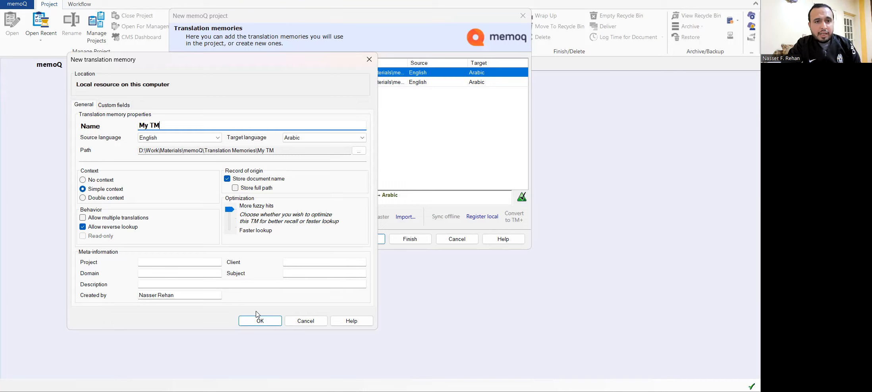
left_click_drag(254, 64, 352, 41)
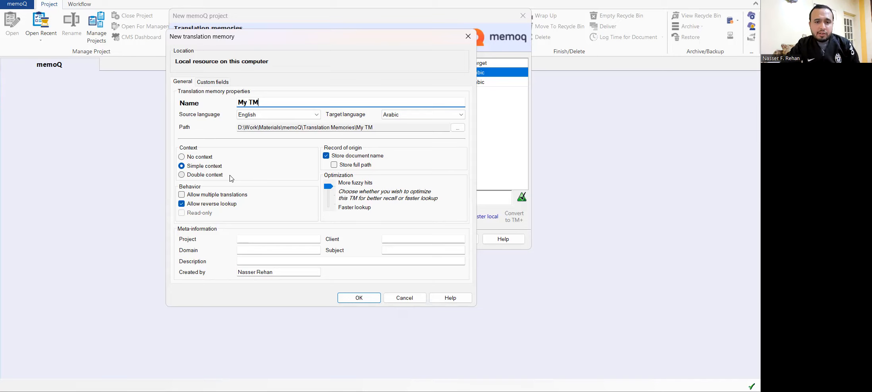
left_click(362, 303)
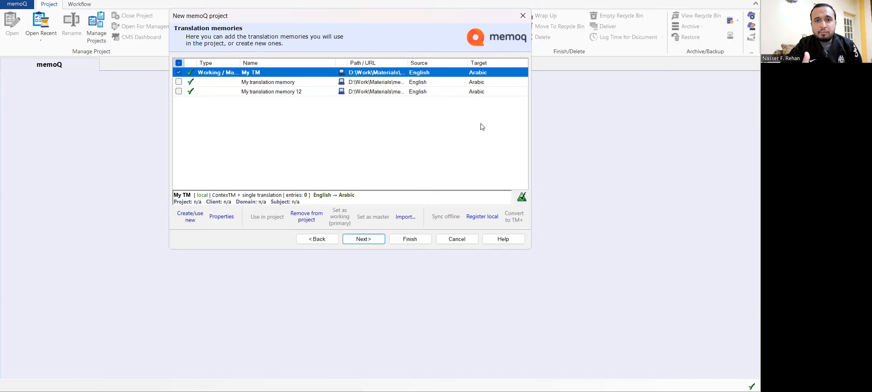
Step: Try to register the local translation memory file MemoQTM.mtm from the "My translation memory 12" folder
left_click(480, 216)
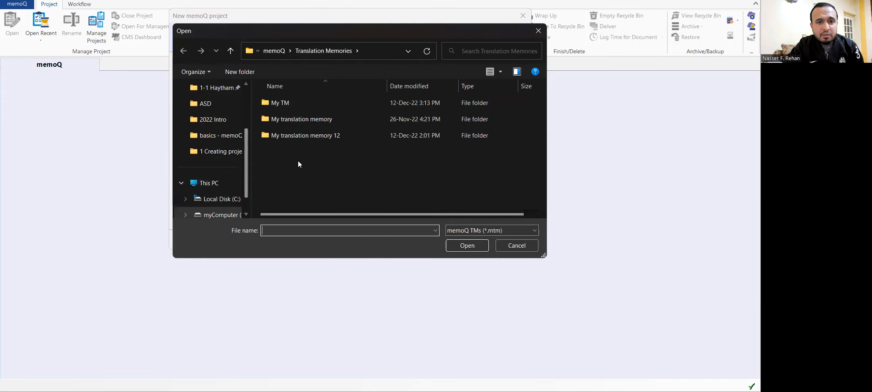
double_click(334, 135)
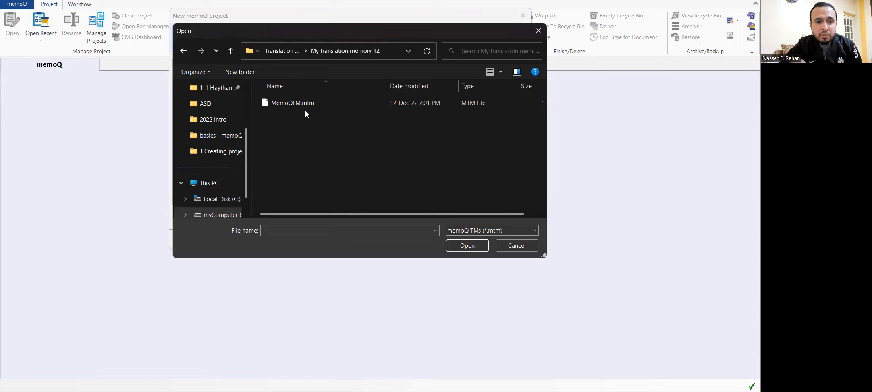
double_click(294, 101)
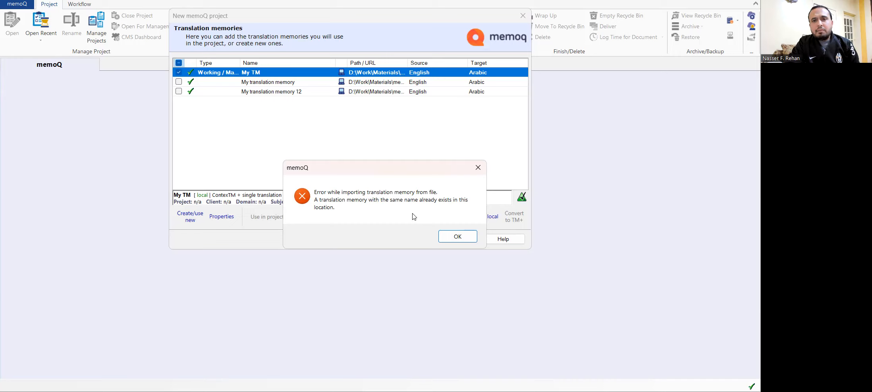
left_click(478, 167)
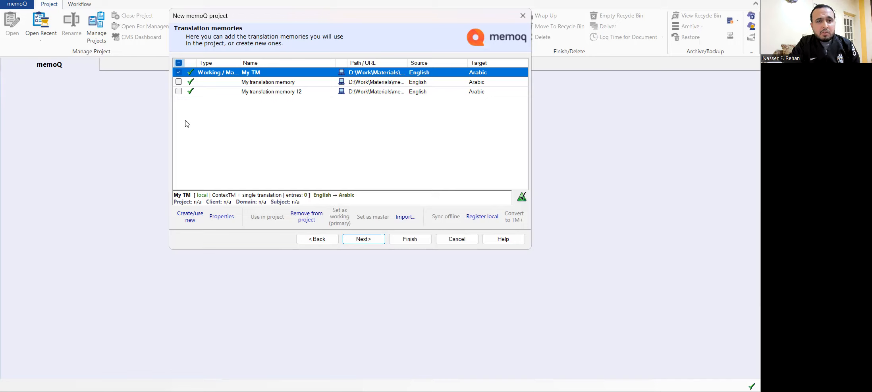
Step: Add "My translation memory 12" to the project and finish creating it without selecting a term base
left_click(177, 92)
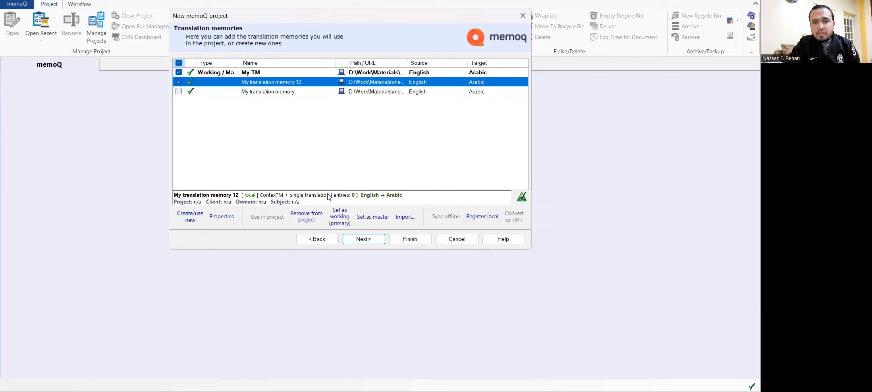
left_click(358, 239)
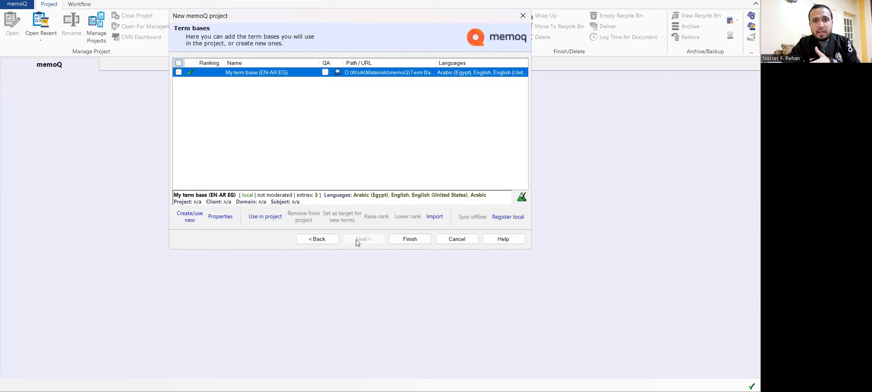
left_click(402, 239)
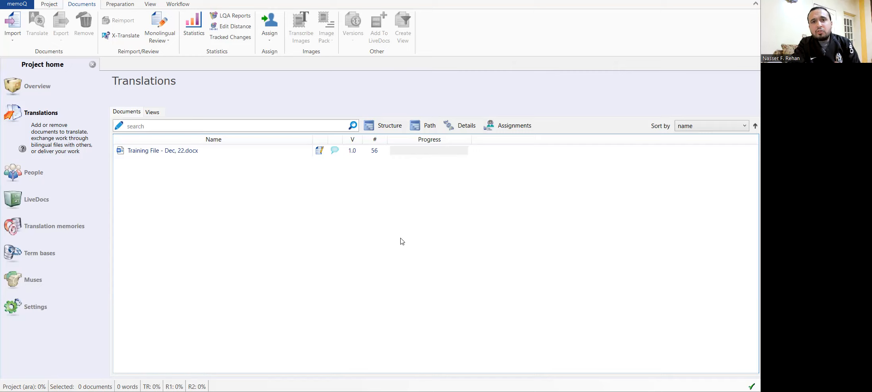
right_click(251, 187)
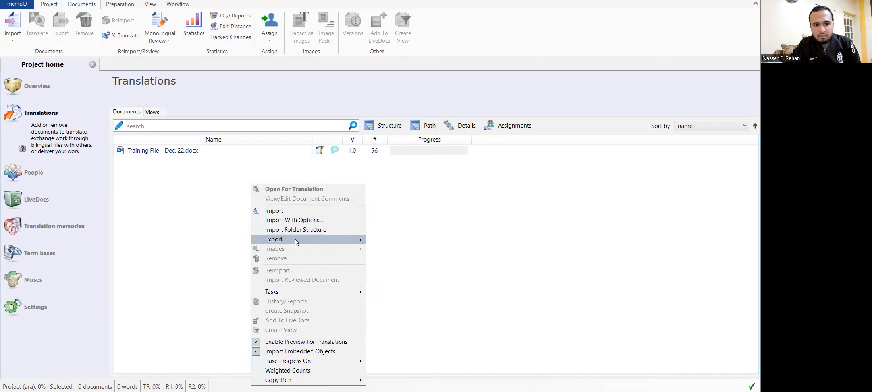
left_click(221, 201)
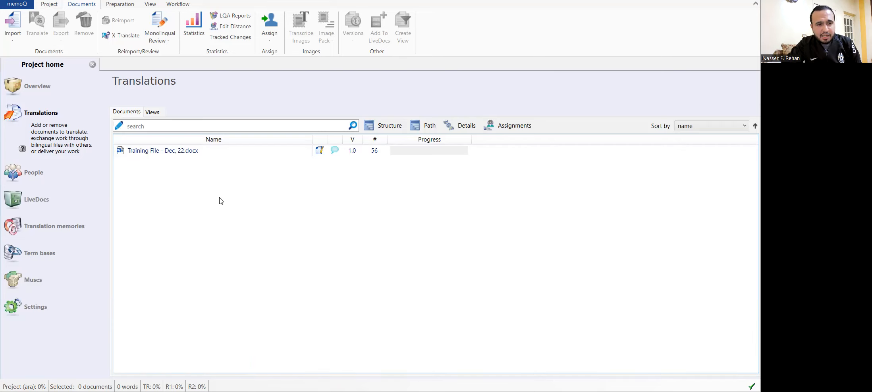
right_click(221, 200)
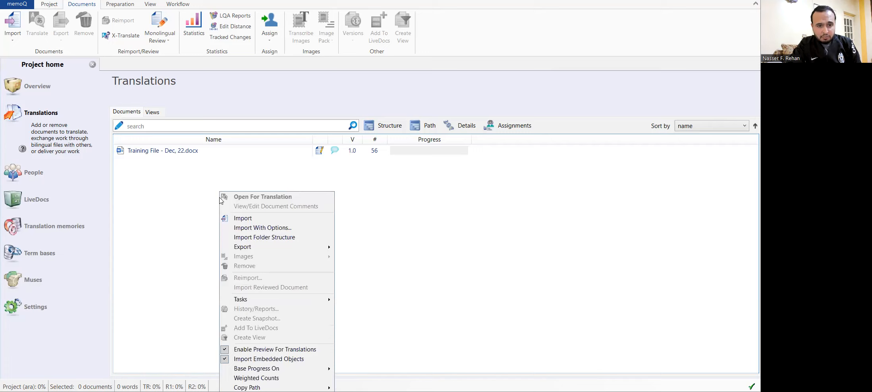
left_click(190, 209)
right_click(189, 209)
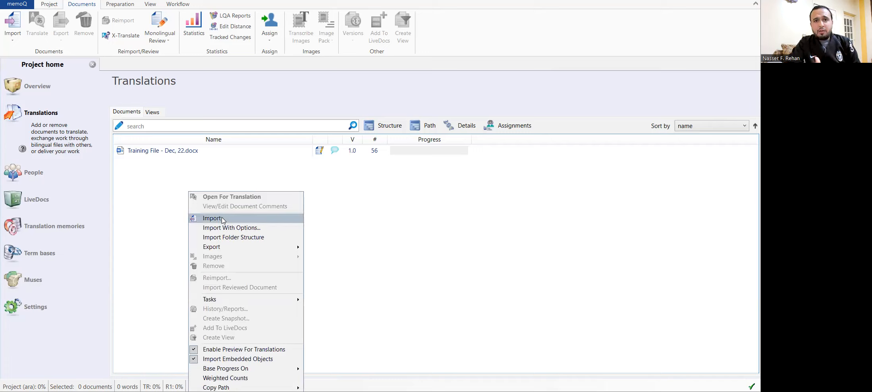
Step: Review the project's translation memories and term bases, and open "Training File - Dec, 22.docx" for translation
left_click(54, 233)
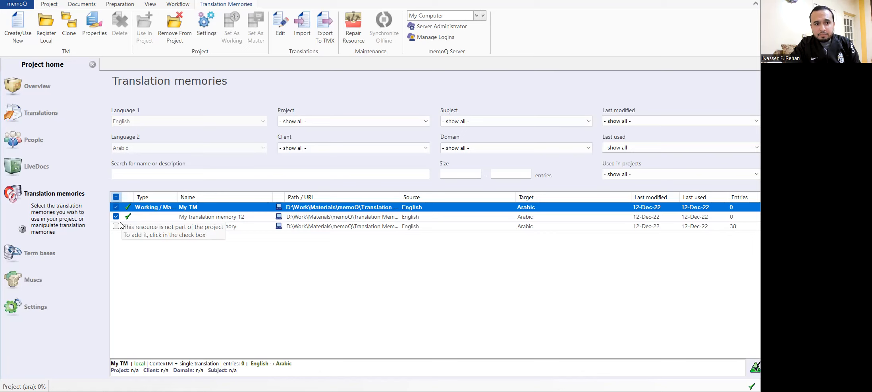
left_click(38, 252)
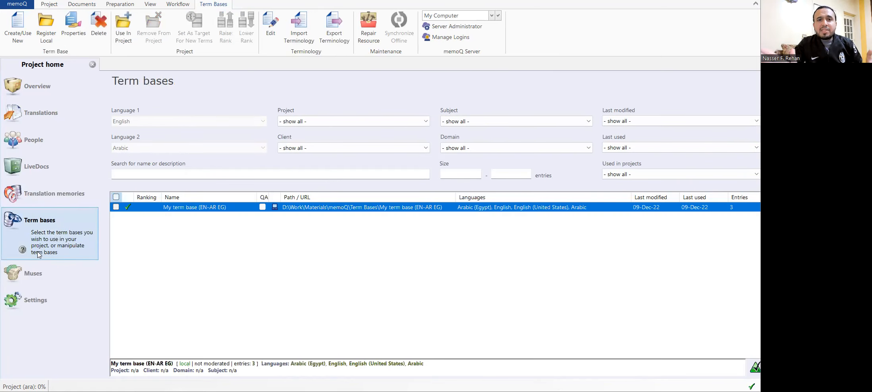
left_click(44, 113)
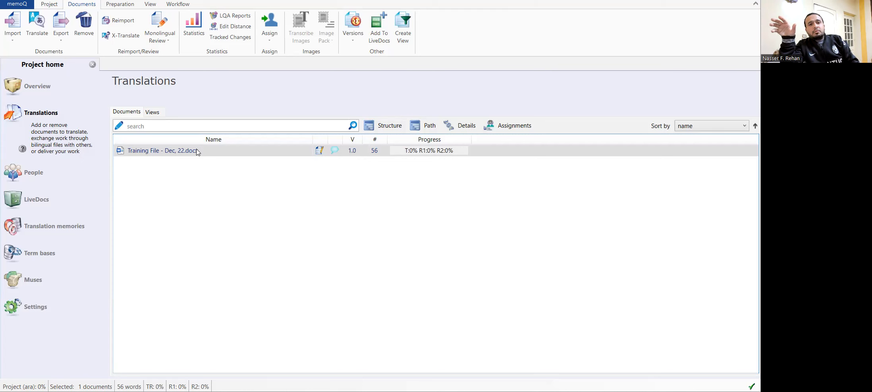
double_click(198, 151)
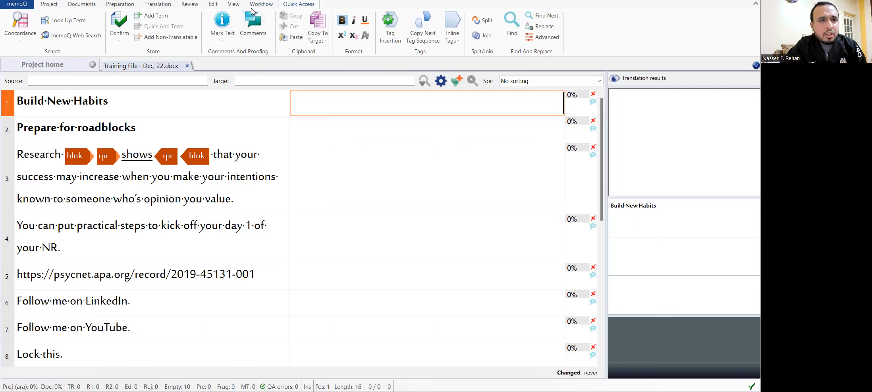
Step: Accept the Go to next segment settings with the Not confirmed in any role filter and Next row jump, and return to segment 1
left_click(213, 7)
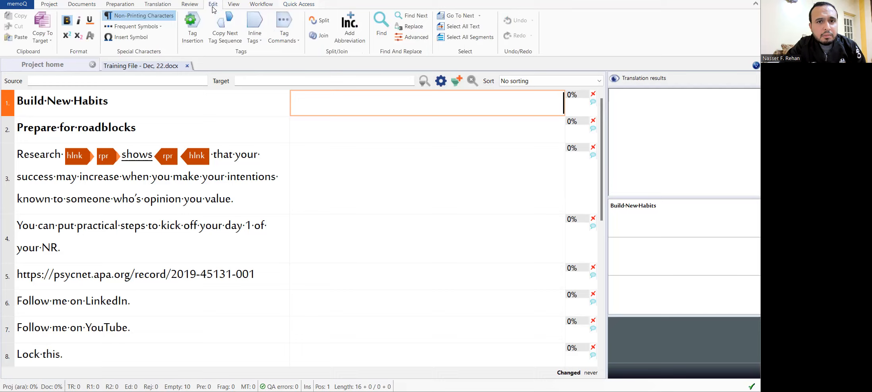
left_click(481, 16)
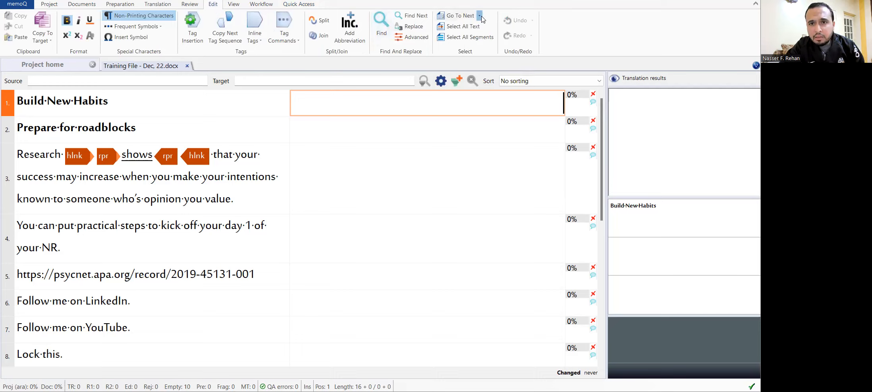
left_click(477, 40)
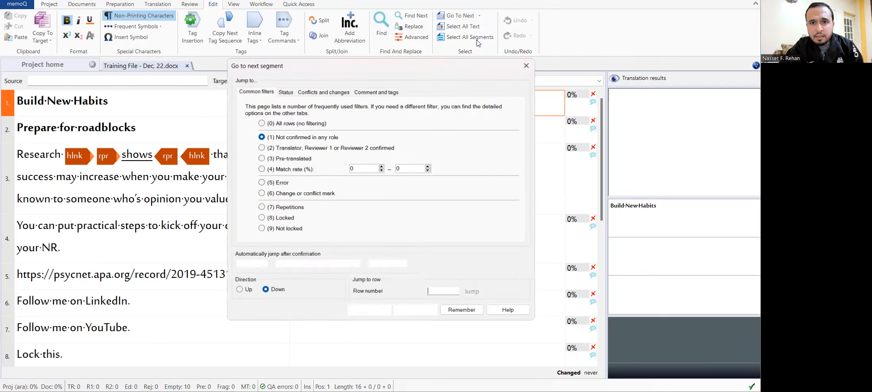
left_click_drag(399, 74, 423, 48)
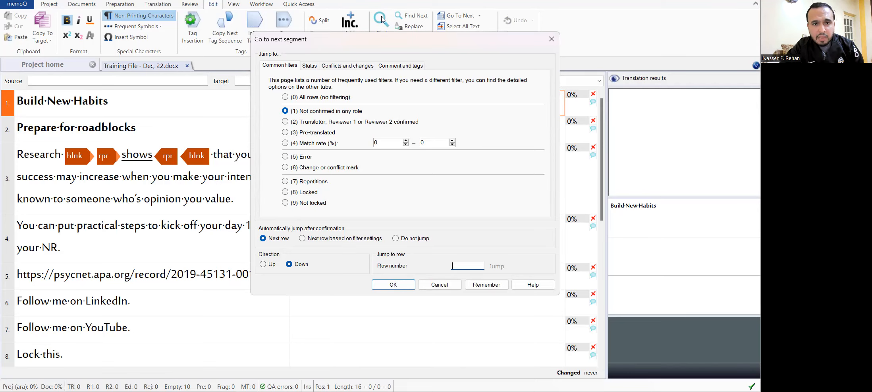
left_click_drag(417, 34, 370, 7)
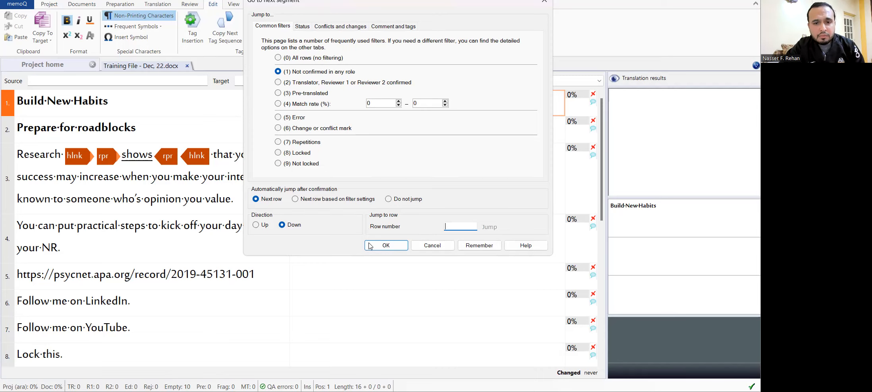
left_click(385, 246)
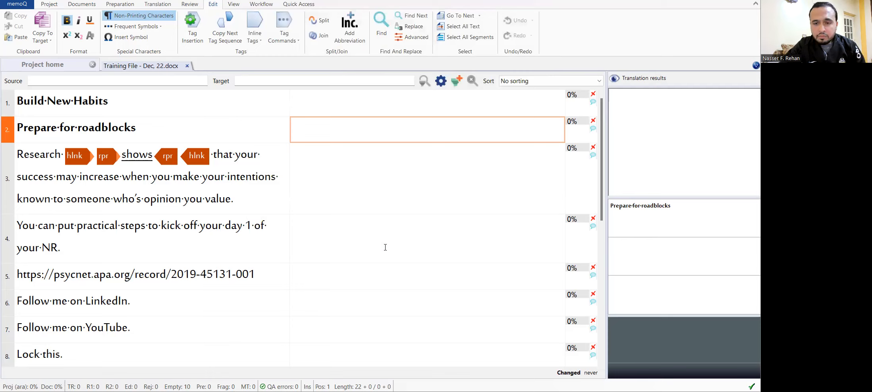
key("Up")
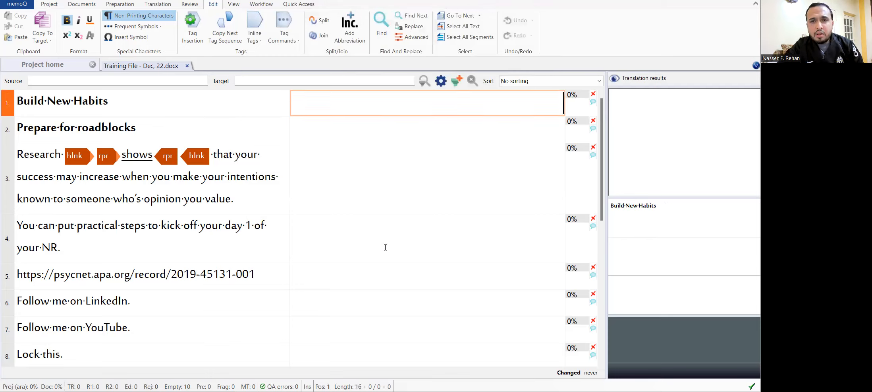
Step: Remove the translation memories "My translation memory 12" and "My TM" from the project
left_click(37, 66)
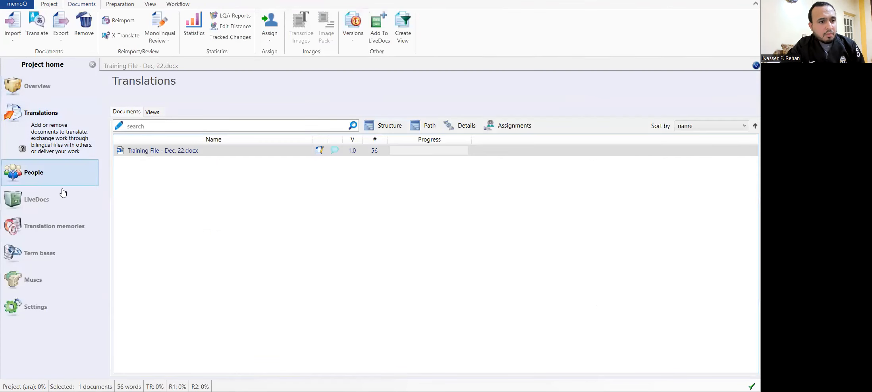
left_click(51, 225)
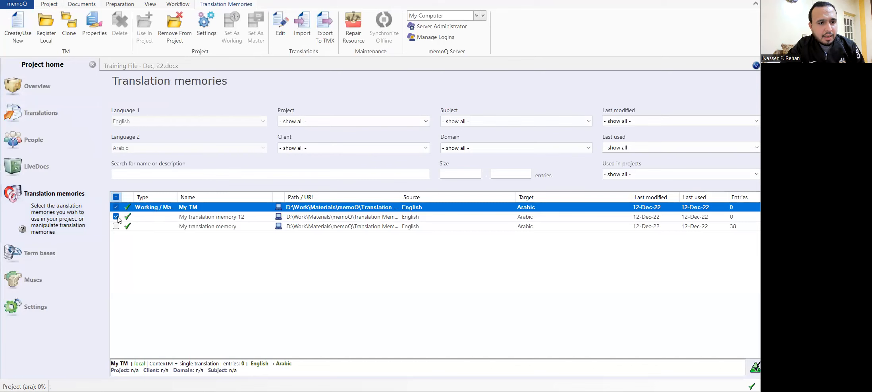
left_click(116, 217)
left_click(419, 233)
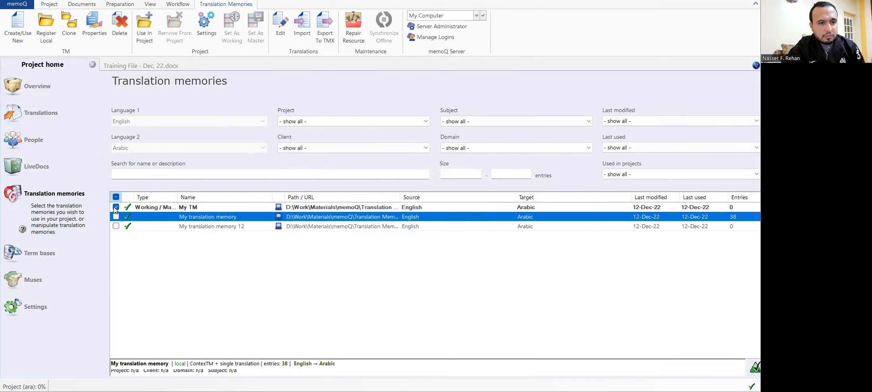
left_click(116, 208)
left_click(425, 234)
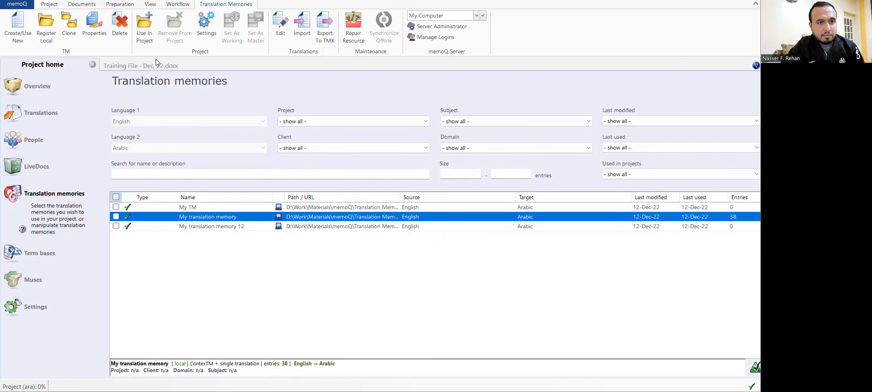
Step: Return to the training document and translate segment 1, "Build New Habits", as "ترسيخ العادات الجديدة"
left_click(141, 65)
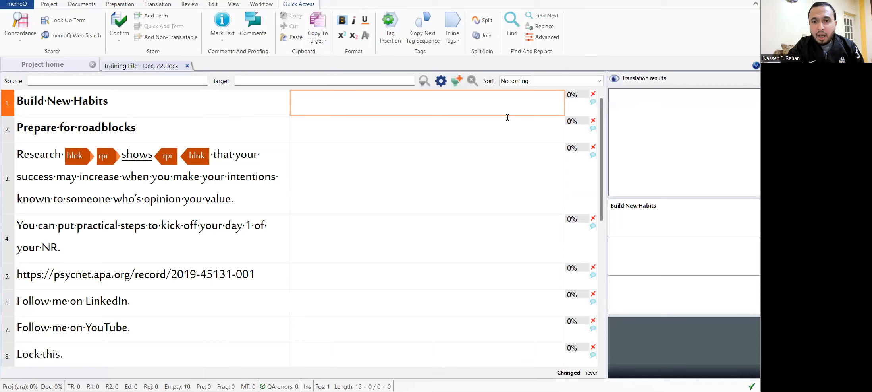
key("Down")
key("Up")
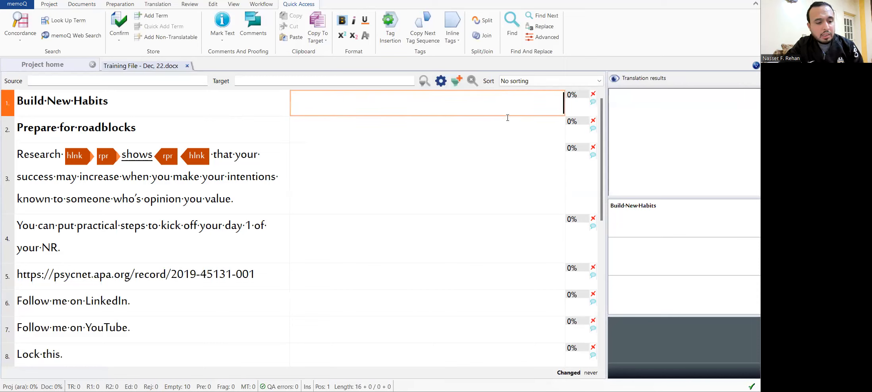
type("ا")
key("BackSpace")
type("ترسيخ ")
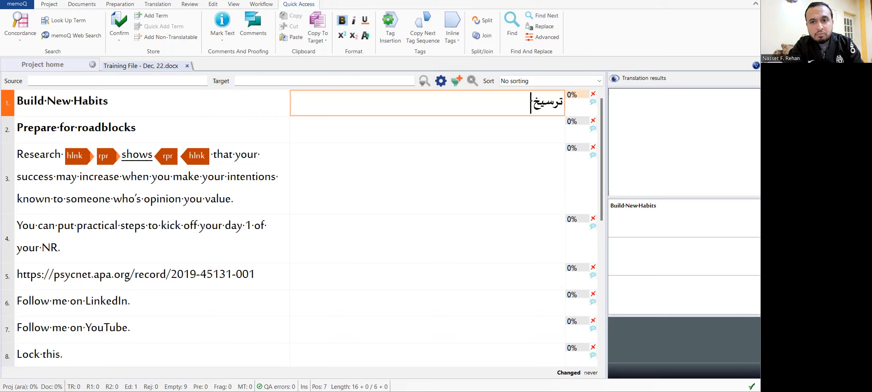
type("العادات الجديدة")
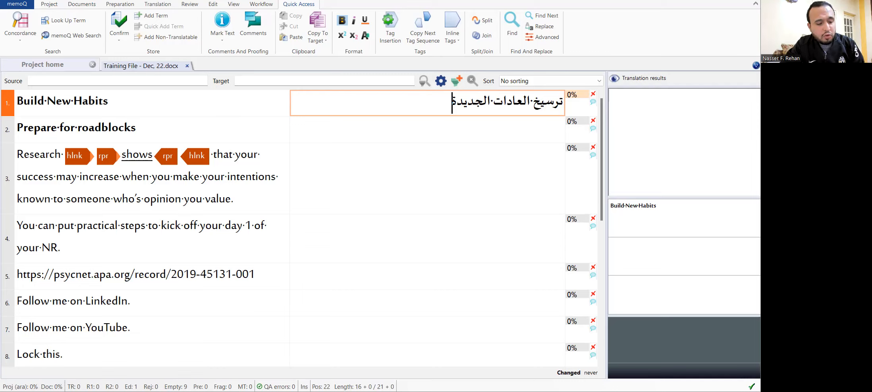
Step: Try to confirm the translation of segment 1 while the project has no translation memory attached
key("Menu")
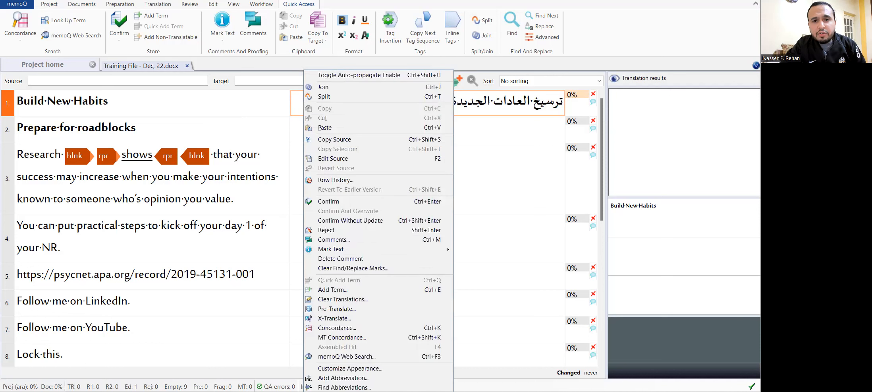
key("Down")
key("Down")
key("Down")
key("Down")
key("Down")
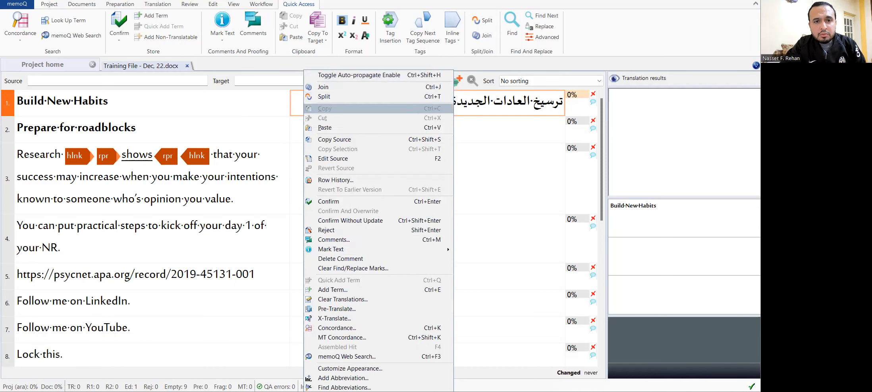
key("Down")
key("Down")
key("Down")
key("Down")
key("Down")
key("Down")
key("Down")
key("Down")
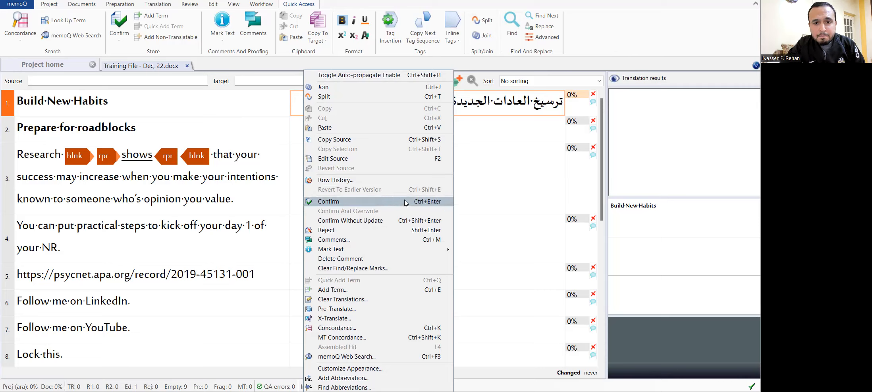
left_click(550, 105)
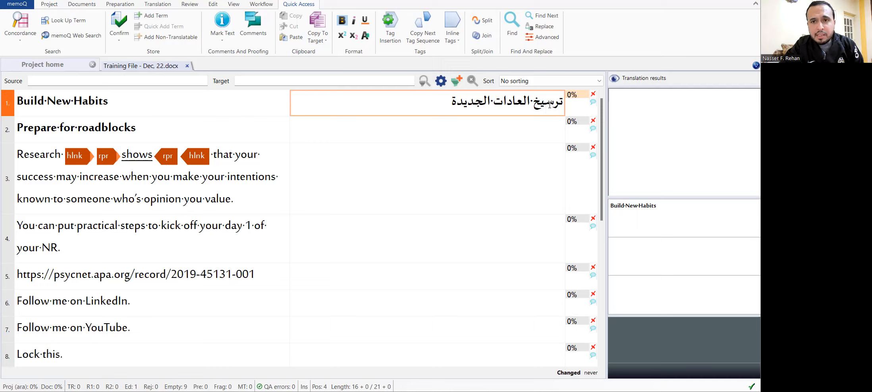
key("ctrl+Return")
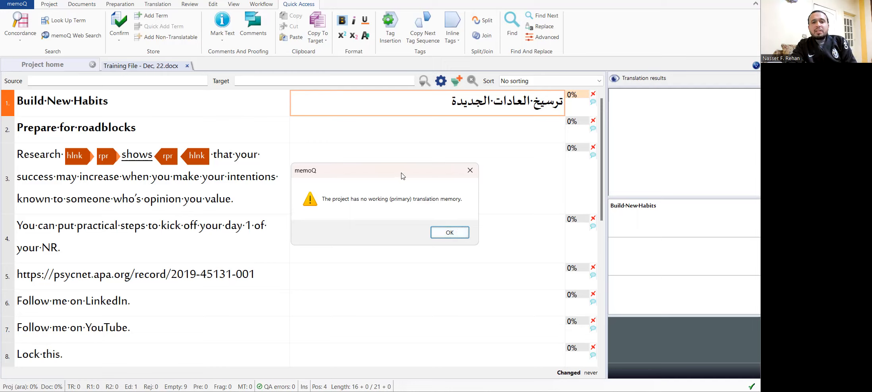
left_click_drag(402, 176, 393, 151)
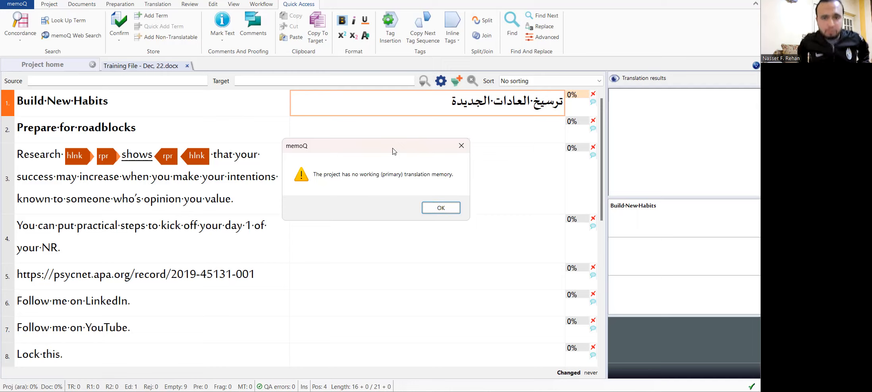
left_click(444, 207)
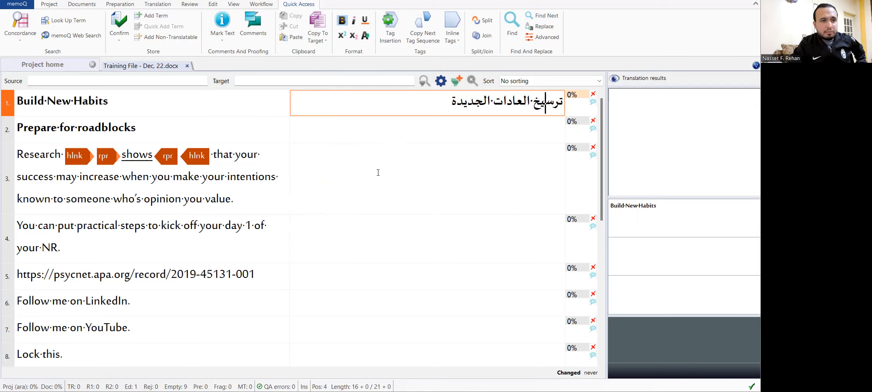
Step: Add "My TM" back to the project and confirm the translation of segment 1 in the training document
left_click(60, 66)
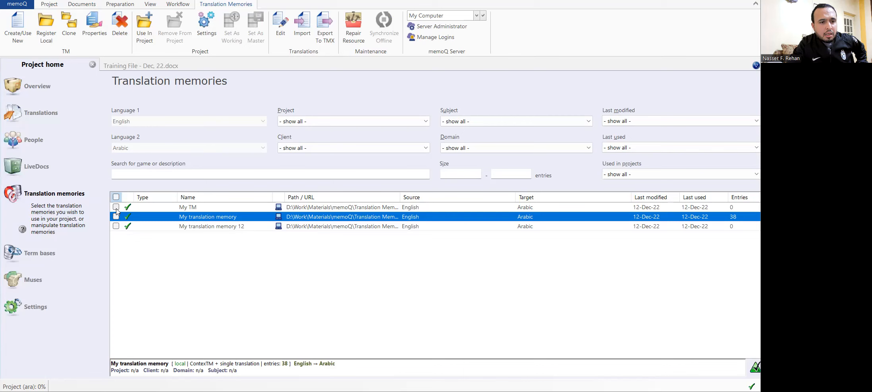
left_click(116, 207)
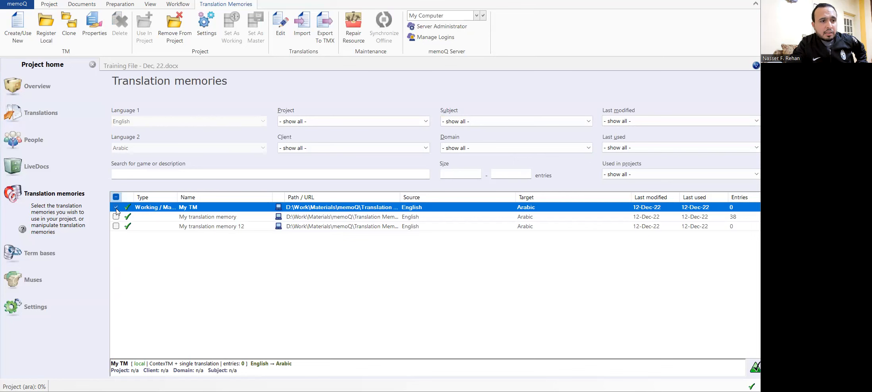
left_click(139, 67)
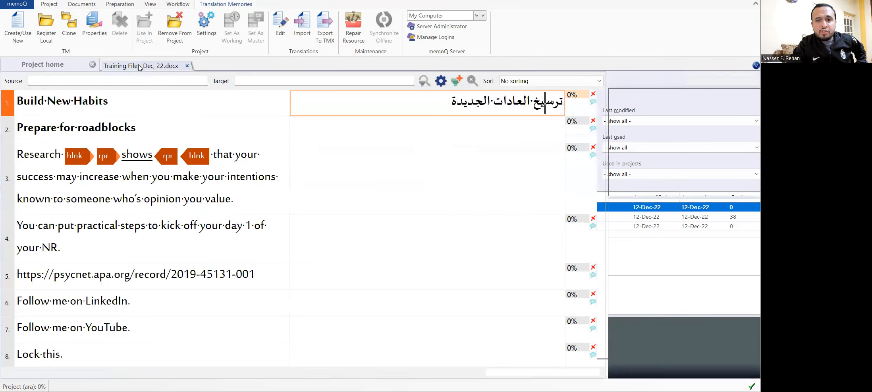
left_click(501, 105)
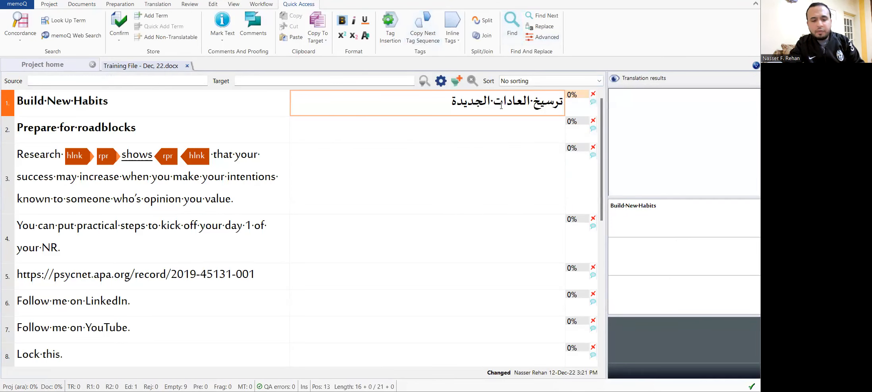
key("ctrl+Return")
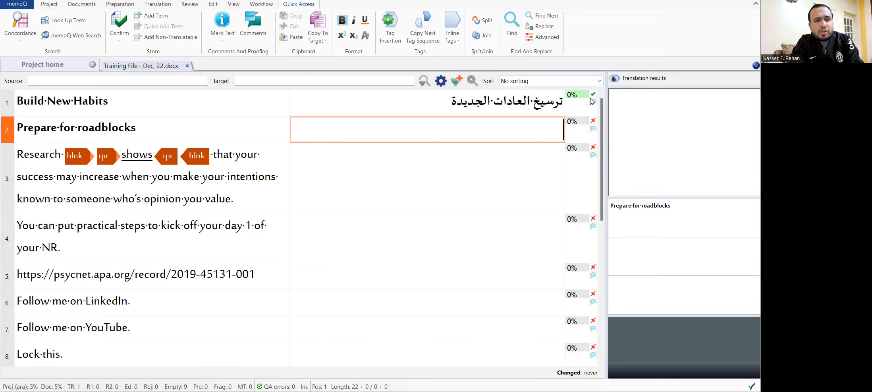
Step: Translate segment 2, "Prepare for roadblocks", as "الاستعداد للعقبات" and confirm it
type("تال")
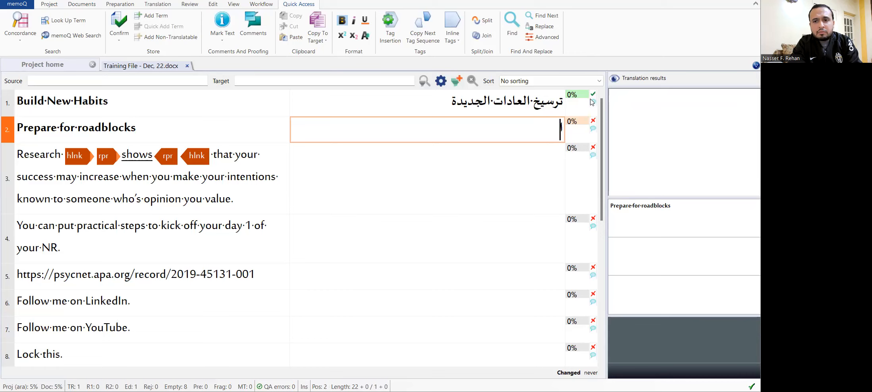
key("BackSpace")
key("BackSpace")
key("BackSpace")
type("ال")
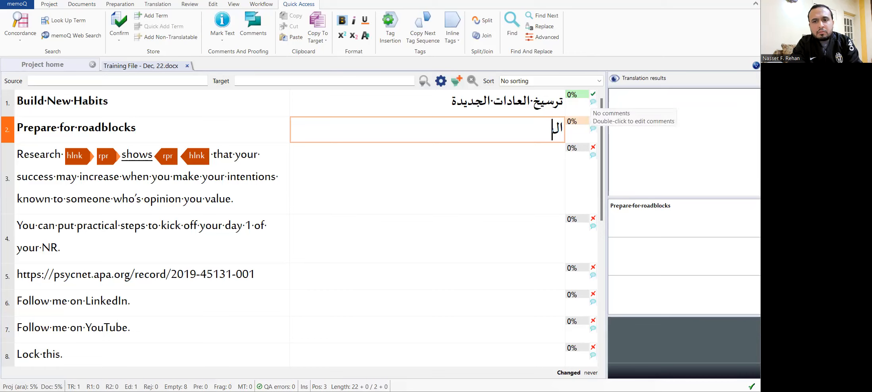
type("استعداد لل")
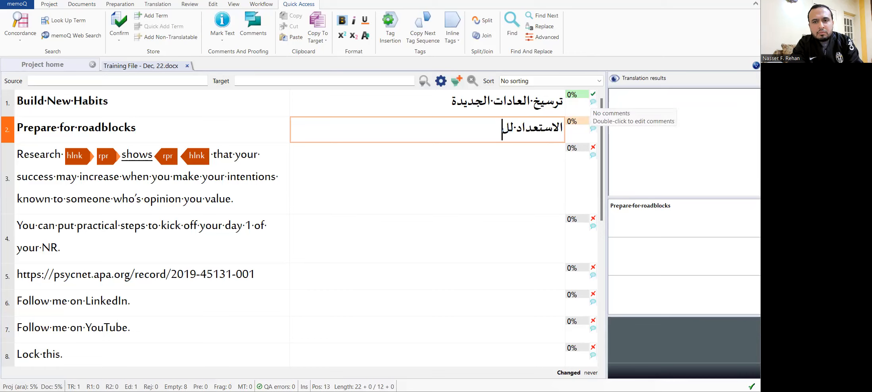
type("عقبات")
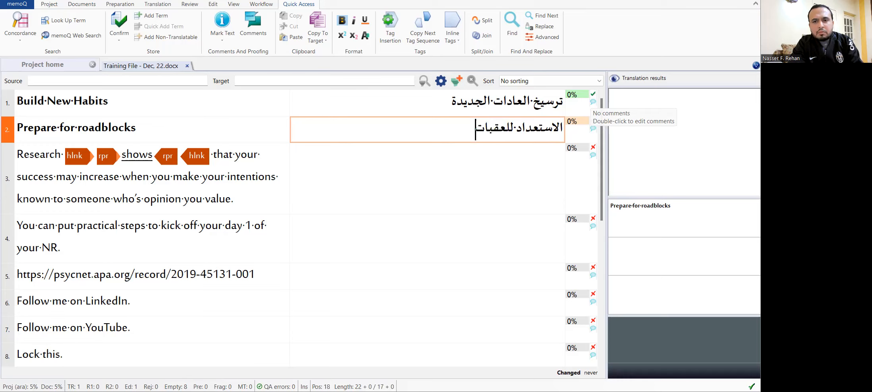
key("ctrl+Return")
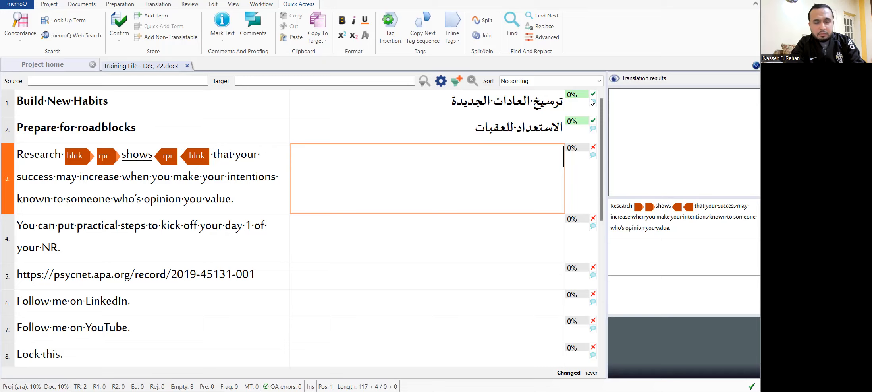
Step: Begin the translation of segment 3 with "وضحت الأبحاث", enclosing "الأبحاث" in the source's opening and closing hlnk and rpr tags
type("ت")
key("BackSpace")
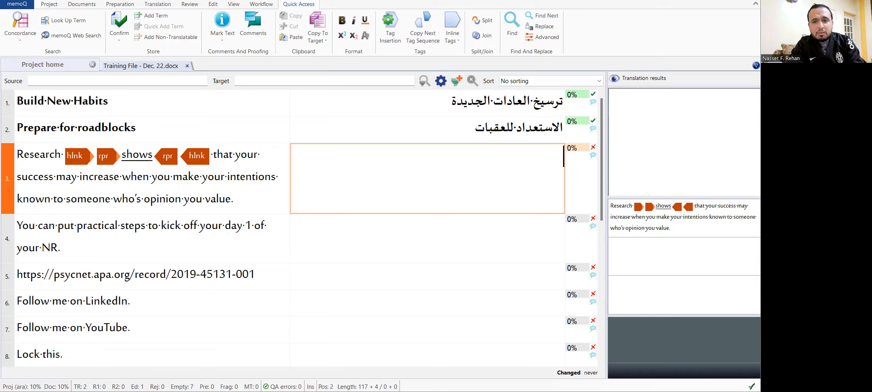
type("ال")
key("BackSpace")
key("BackSpace")
type("وضحت")
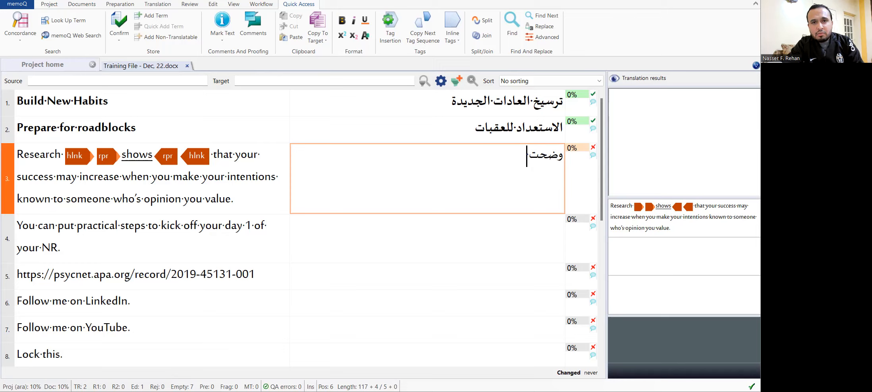
key("F9")
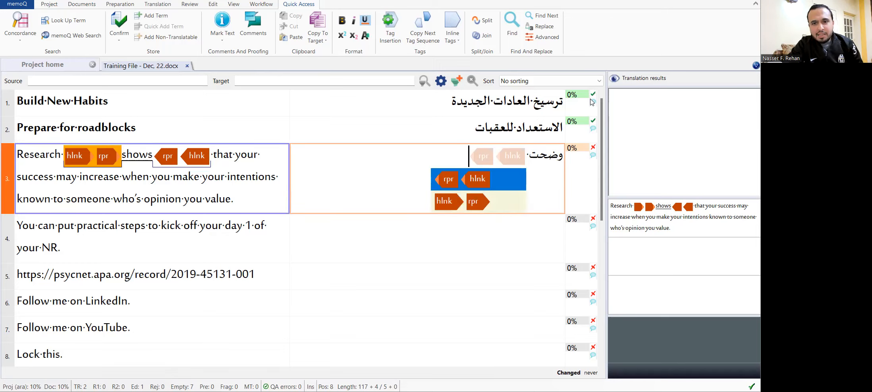
key("Return")
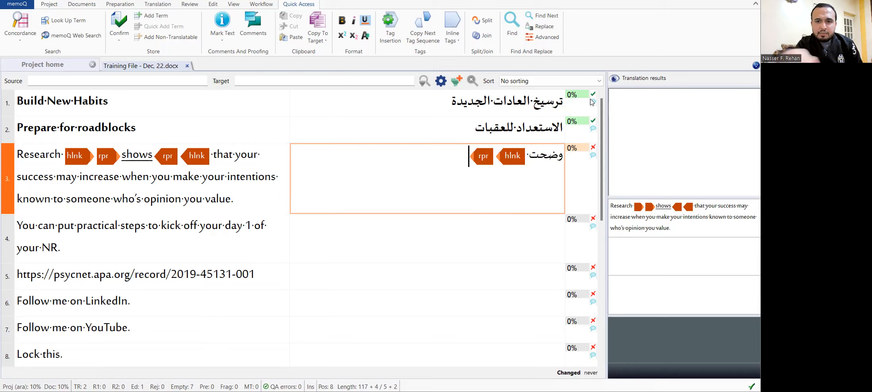
type("الأبحاث")
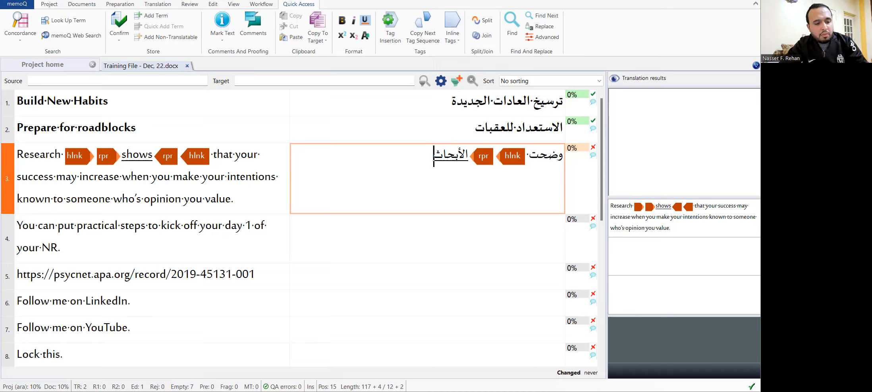
key("ctrl")
key("Return")
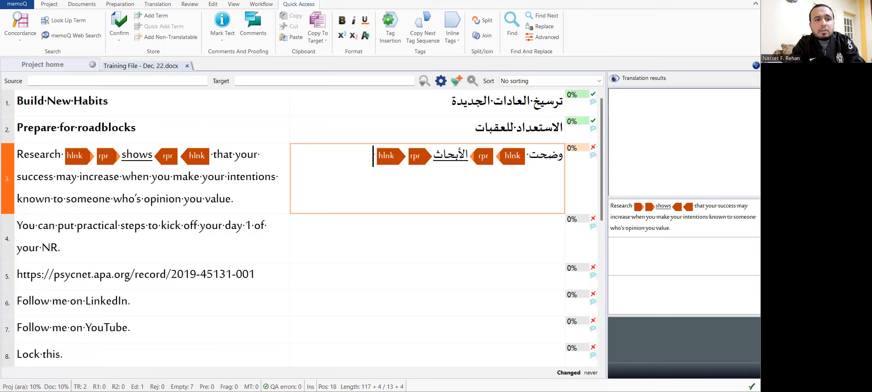
Step: Complete segment 3 with "أن احتمالية النجاح تزيد عندما نوضح نوايانا للأشخاص الذين نهتم بأرائهم." and confirm it
type("أن ")
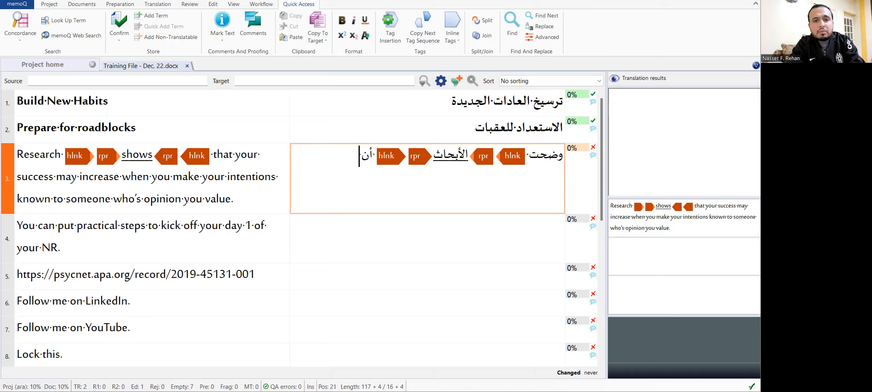
type("ا")
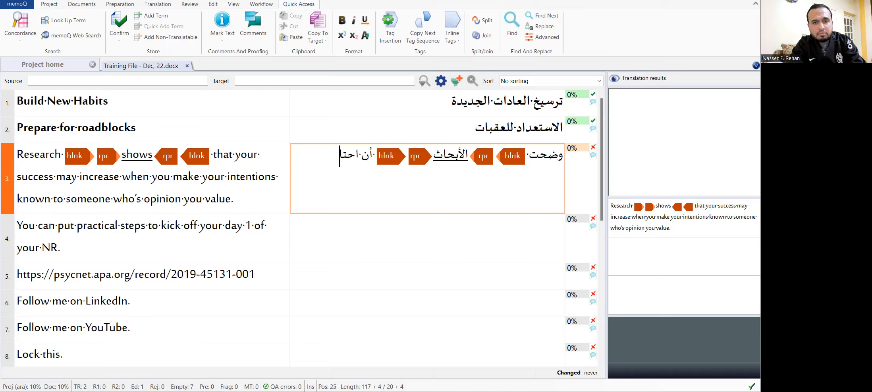
type("حتمالية النجاح تزي")
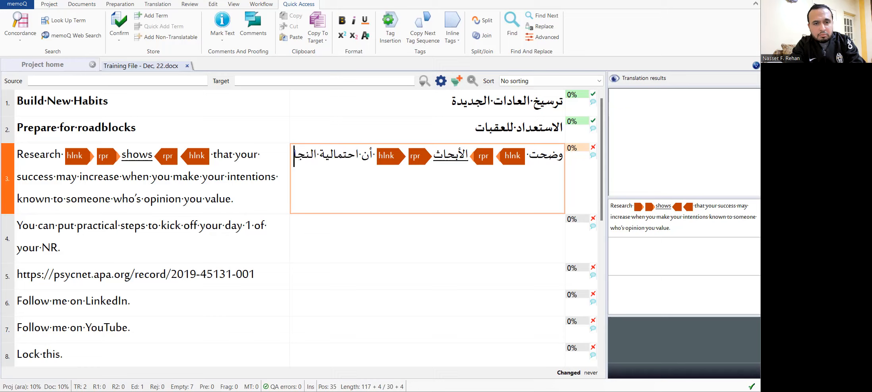
type("د عندما")
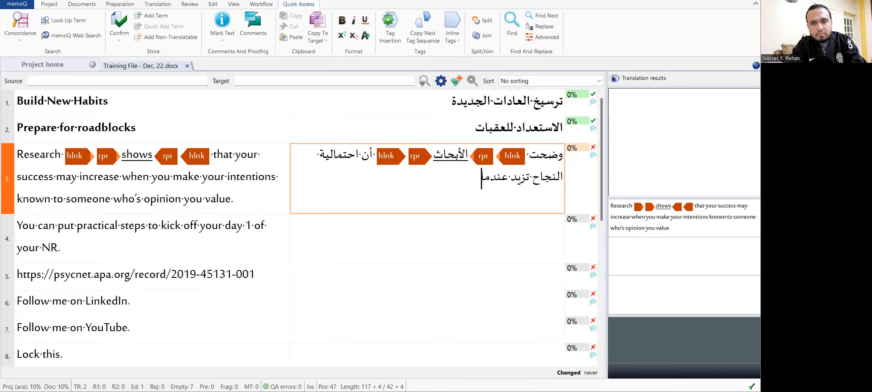
type(" نوضح نواي")
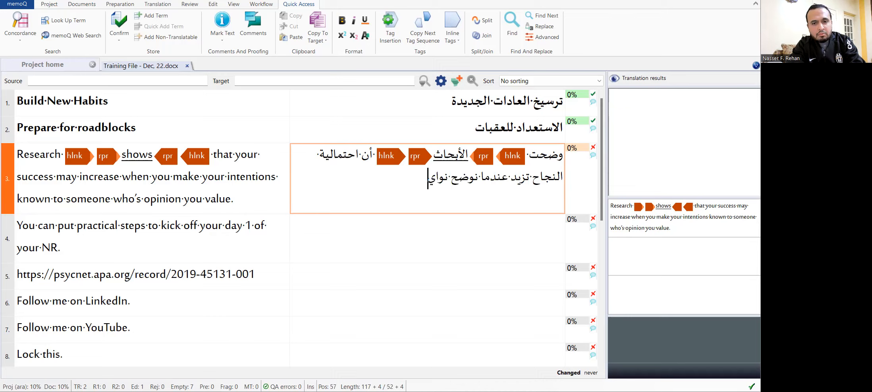
type("انا لمن نت")
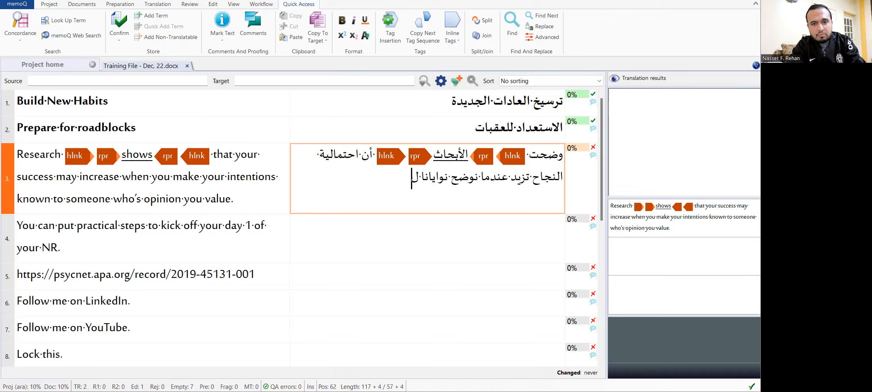
key("BackSpace")
key("BackSpace")
key("BackSpace")
key("BackSpace")
key("BackSpace")
key("BackSpace")
type("للأشخاص الذين نهتم بأرائم")
type("م.")
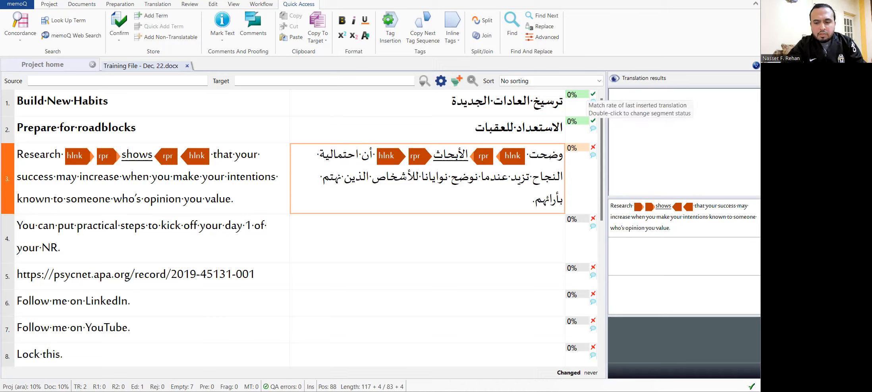
key("ctrl+Return")
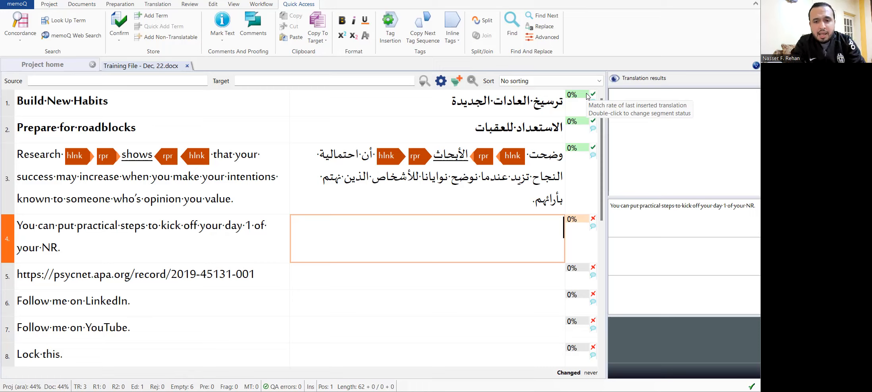
Step: Begin the translation of segment 4 with "يُمكننا إعداد خطوات لتعزي اليوم" and insert the number 1 from the source suggestions
type("يُمكننا ")
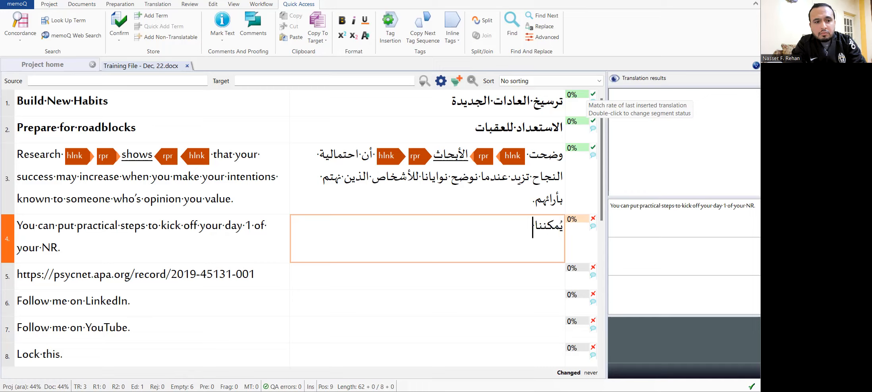
type("تح")
key("BackSpace")
key("BackSpace")
type("إعداد خطوات")
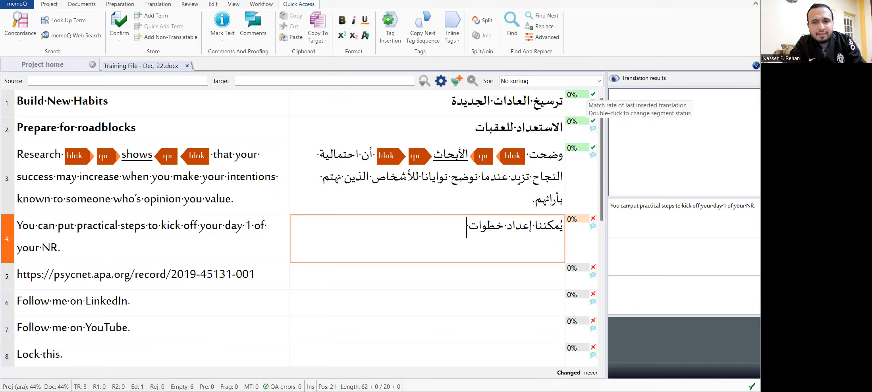
type("لتعز")
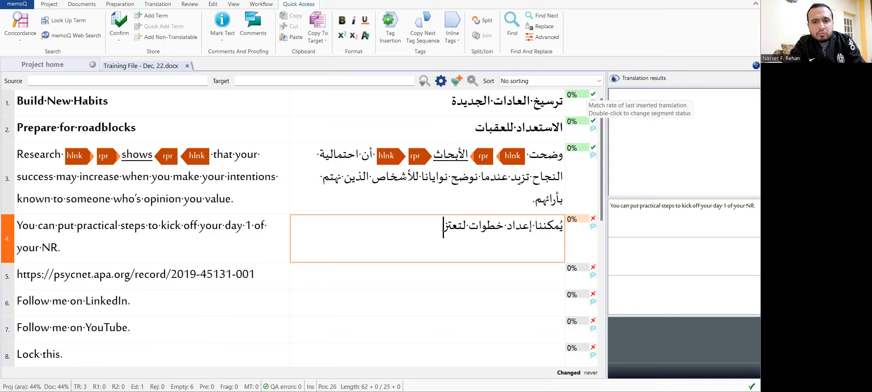
type("ي اليوم")
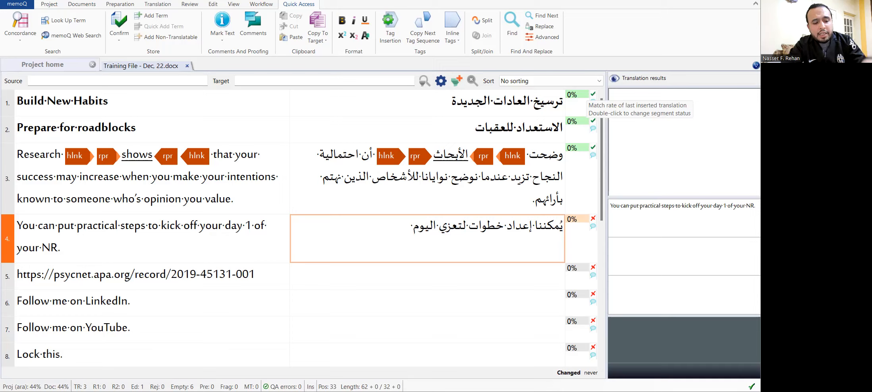
key("ctrl")
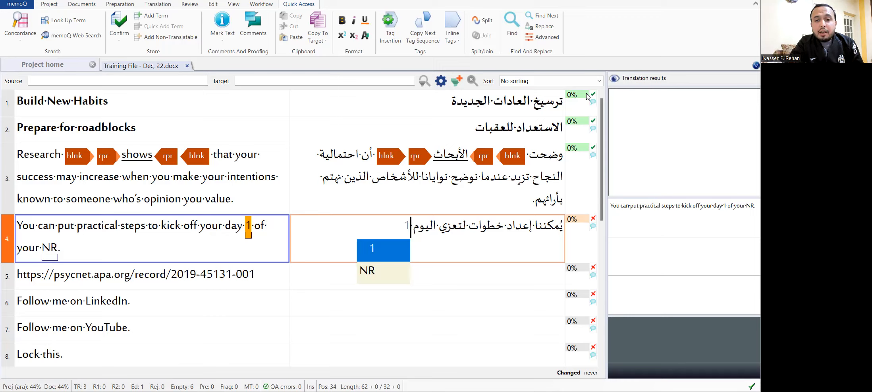
key("Down")
key("Up")
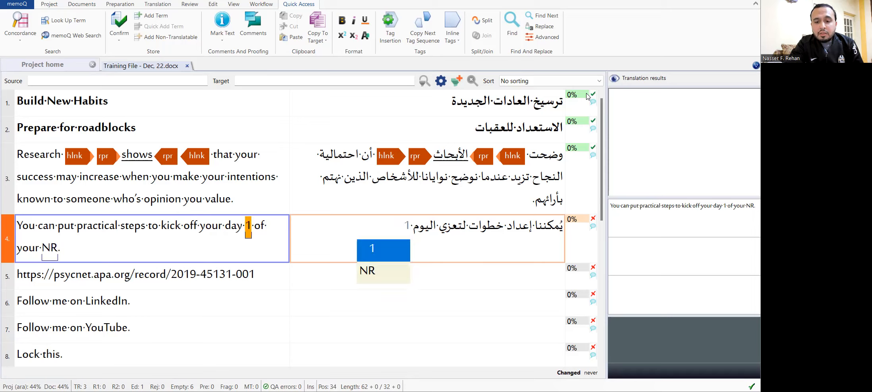
key("Return")
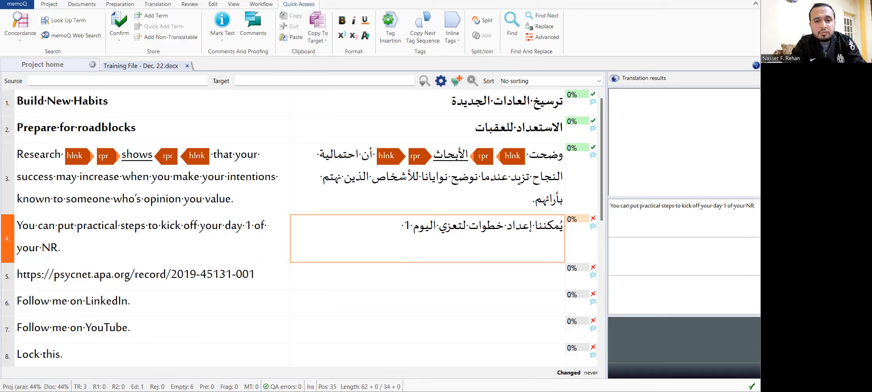
Step: Continue the segment 4 translation after the number with "من الممارسات الجديدة"
type("من ")
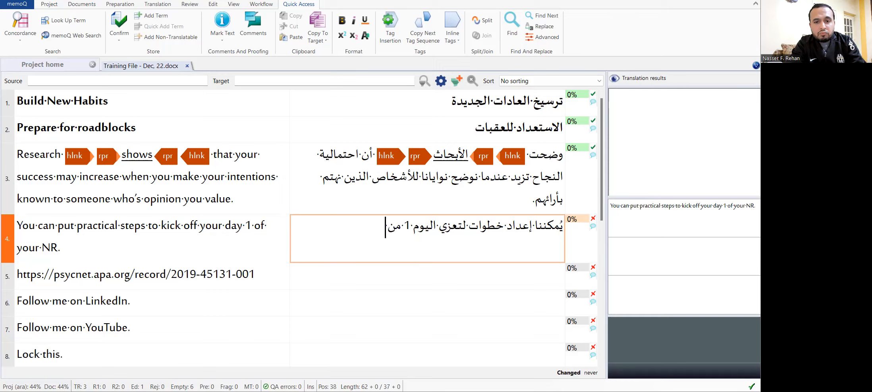
type("الممار")
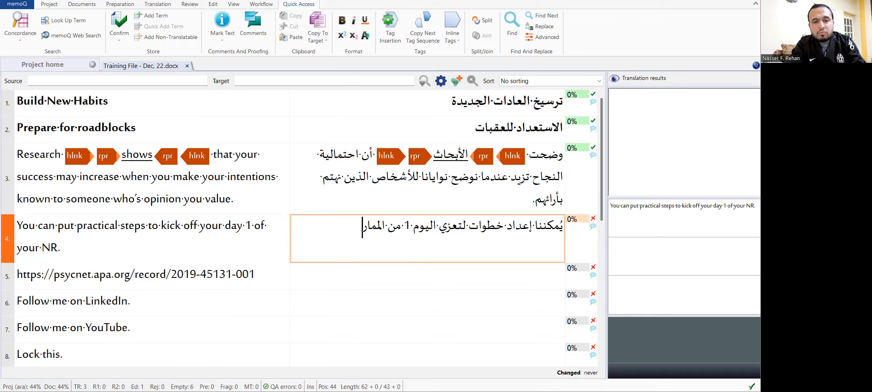
type("سات الجدية")
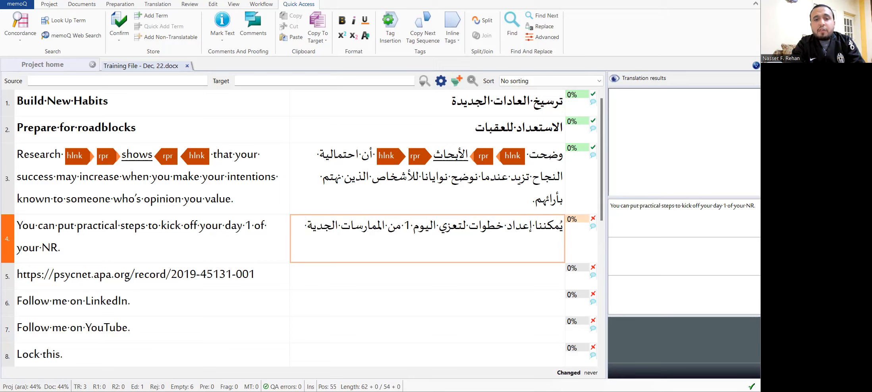
key("BackSpace")
key("BackSpace")
type("\\ة")
key("BackSpace")
key("BackSpace")
type("دة ")
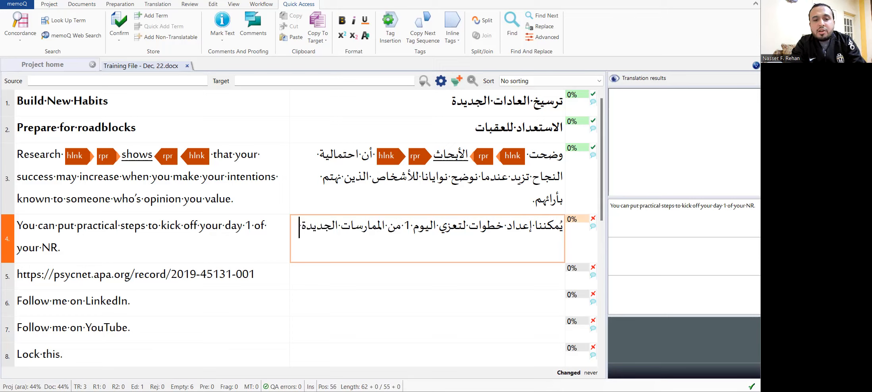
Step: End segment 4 with the source abbreviation NR in parentheses and a full stop, and confirm the segment
type("().")
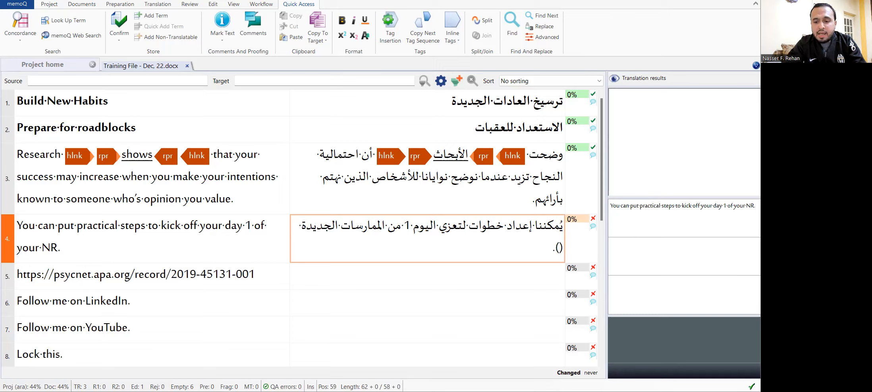
key("Right")
key("Right")
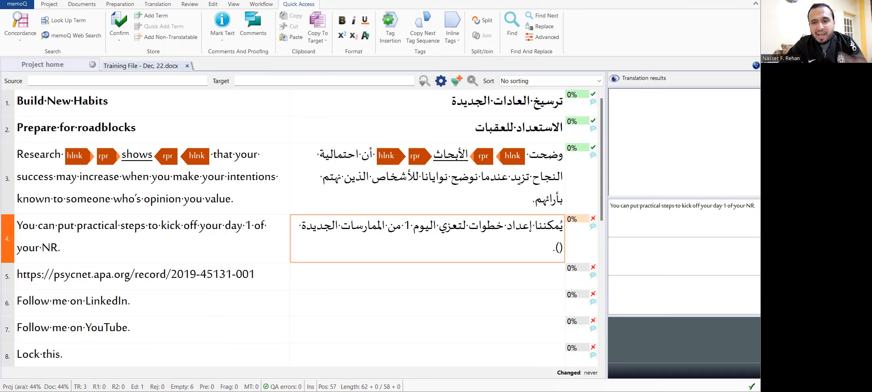
key("ctrl")
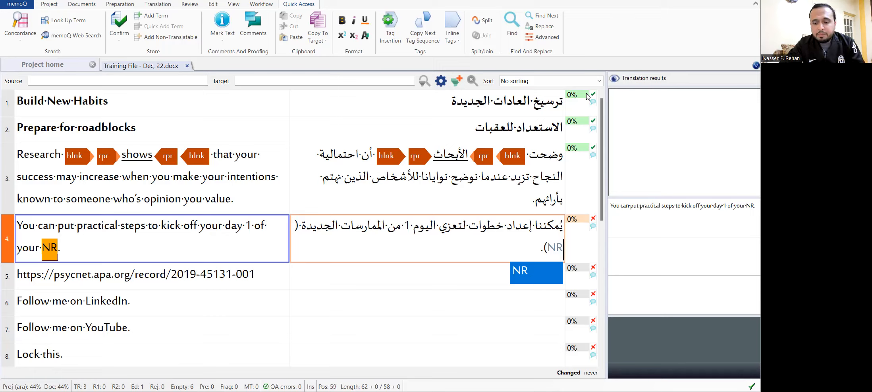
key("Return")
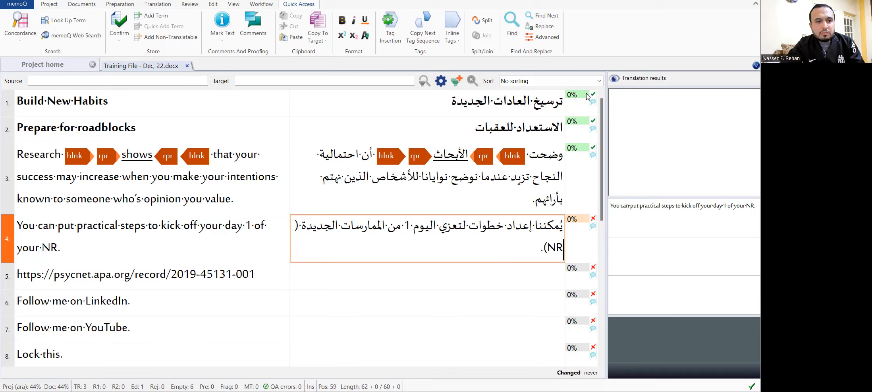
key("ctrl+Return")
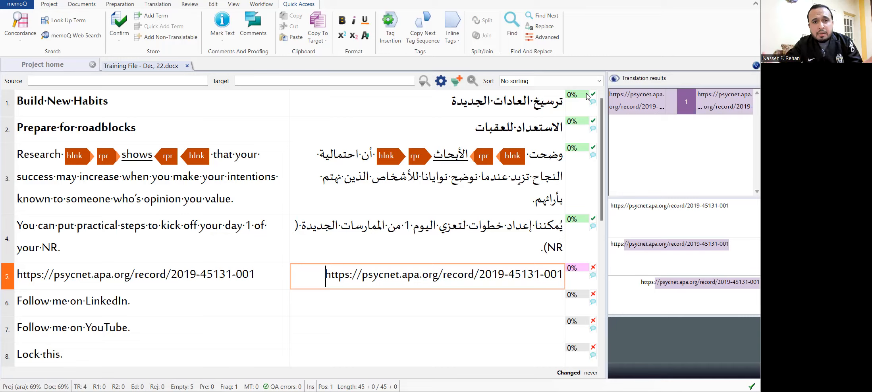
Step: Confirm segment 5, keeping the source web address unchanged as its translation
key("Up")
key("Down")
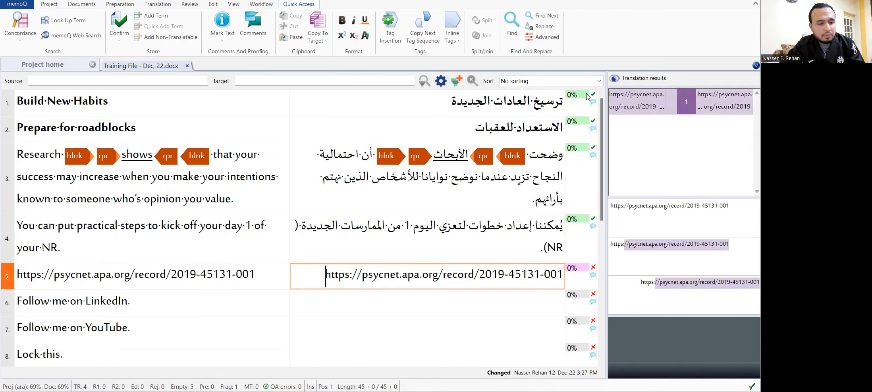
key("ctrl")
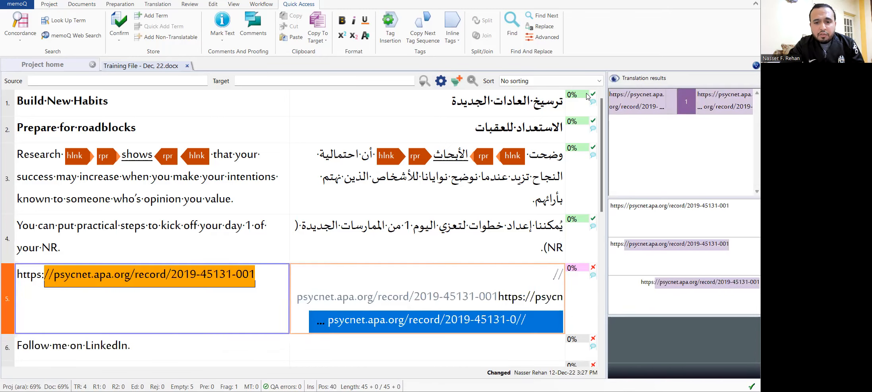
key("Escape")
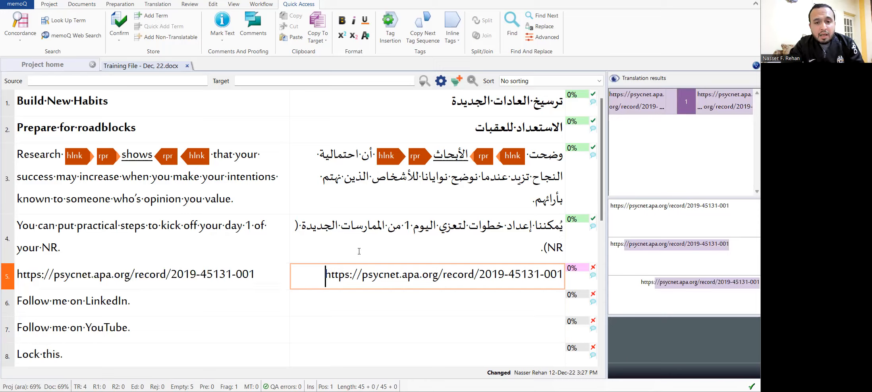
left_click(408, 273)
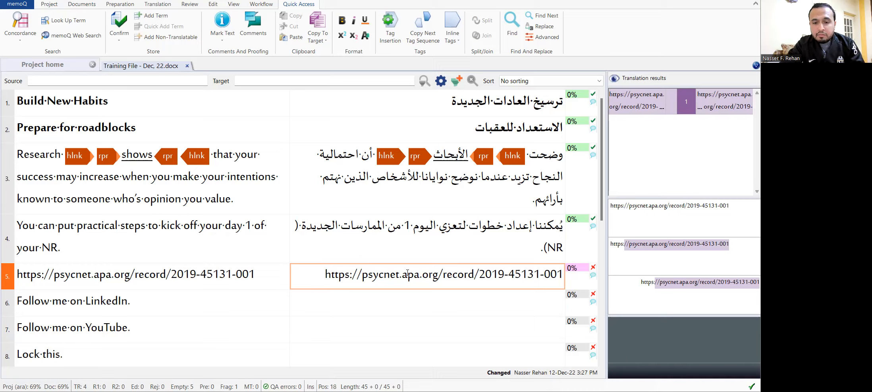
key("ctrl+Return")
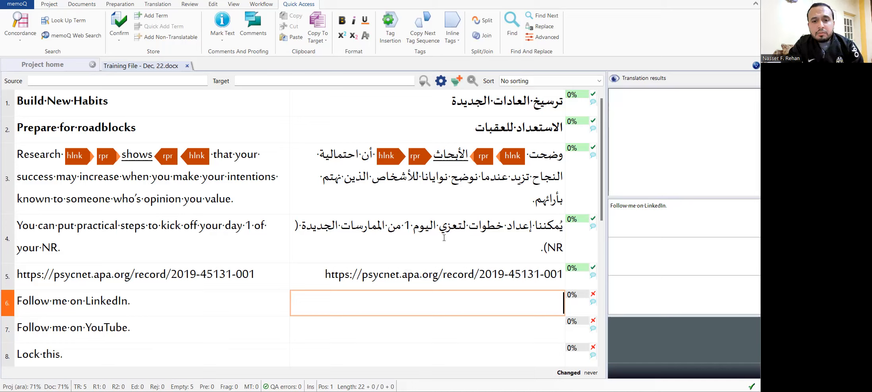
Step: Delete "rd/" from the web address in segment 5's translation and confirm the segment
left_click(501, 278)
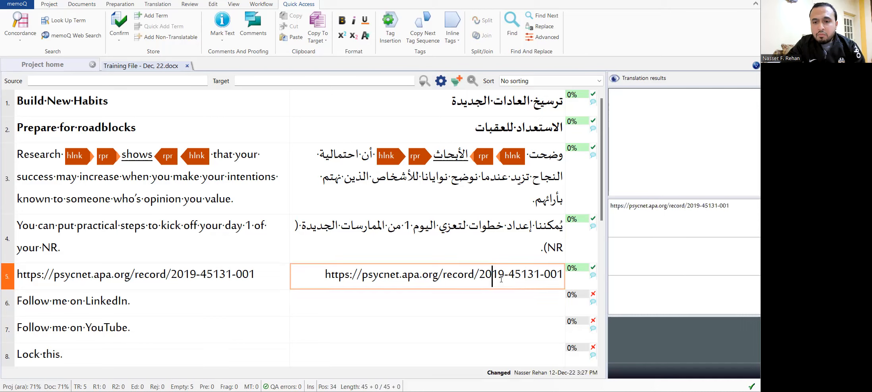
key("BackSpace")
key("BackSpace")
key("BackSpace")
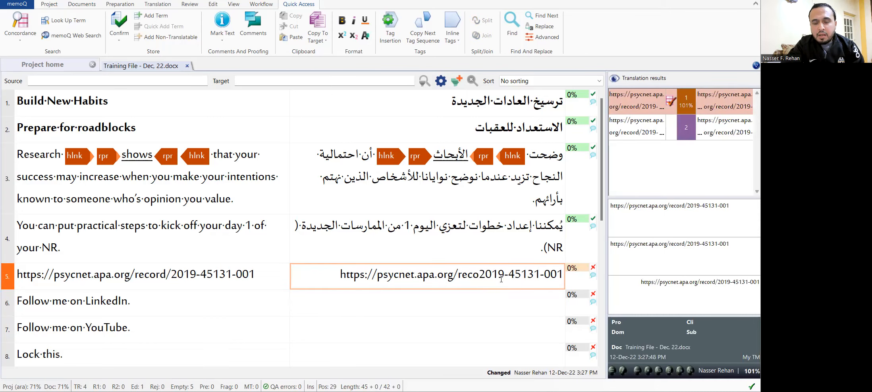
key("ctrl+Return")
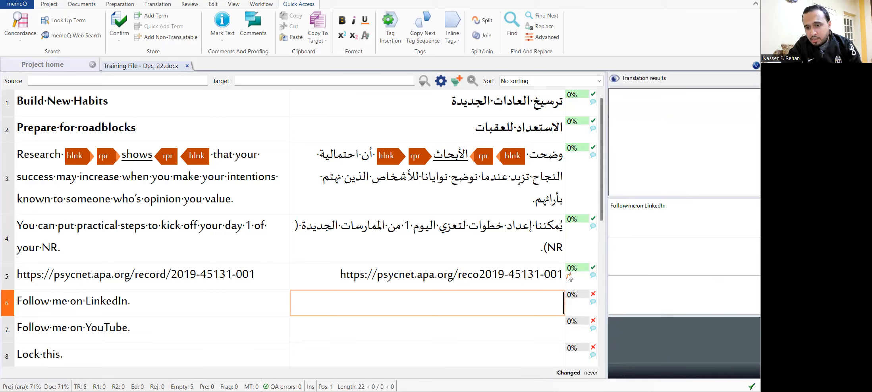
Step: Mark the number format warning of segment 5 as ignored in its warnings list and reconfirm the segment
mouse_move(569, 276)
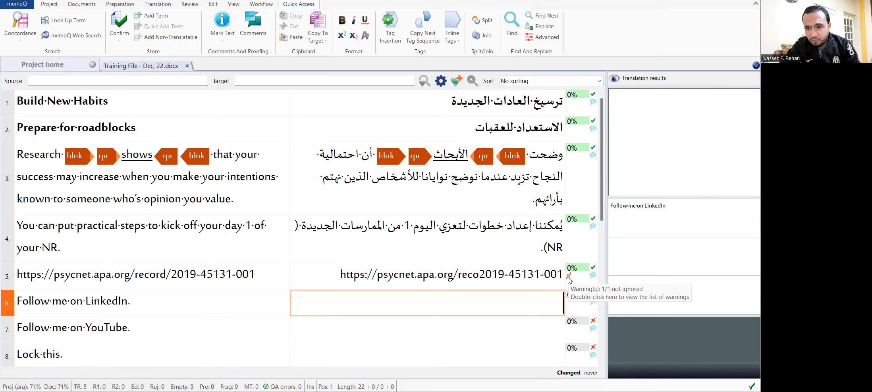
double_click(568, 277)
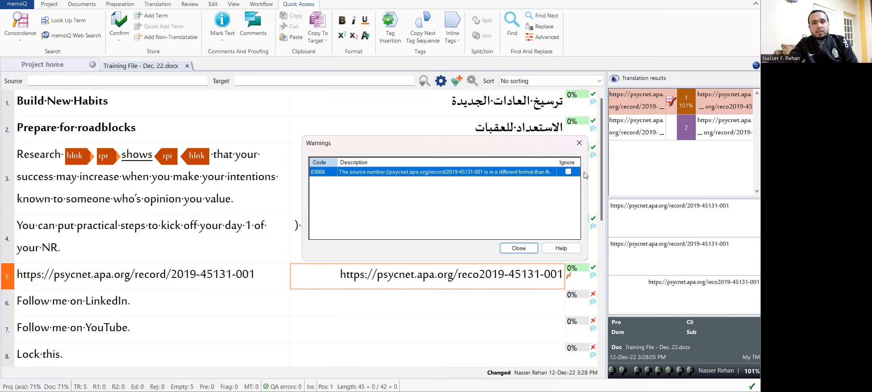
left_click(568, 171)
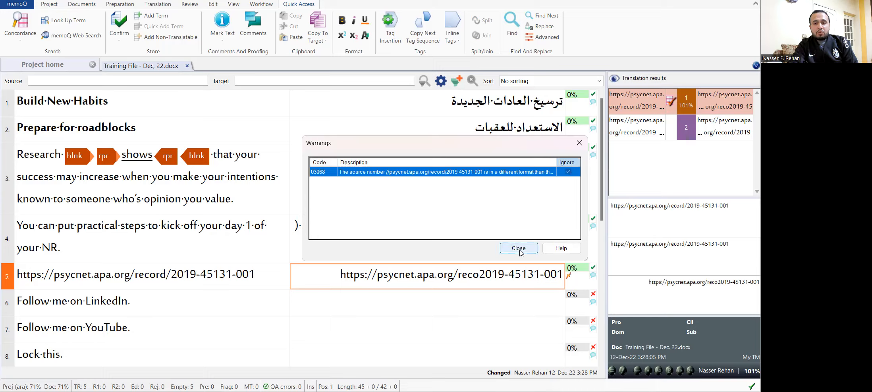
left_click(580, 143)
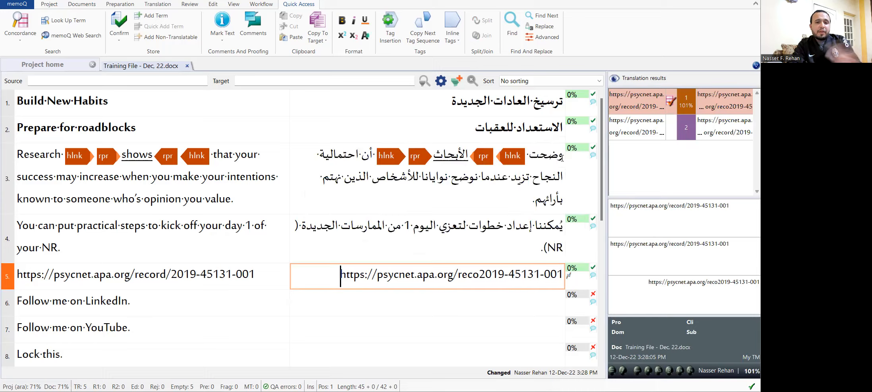
left_click(493, 269)
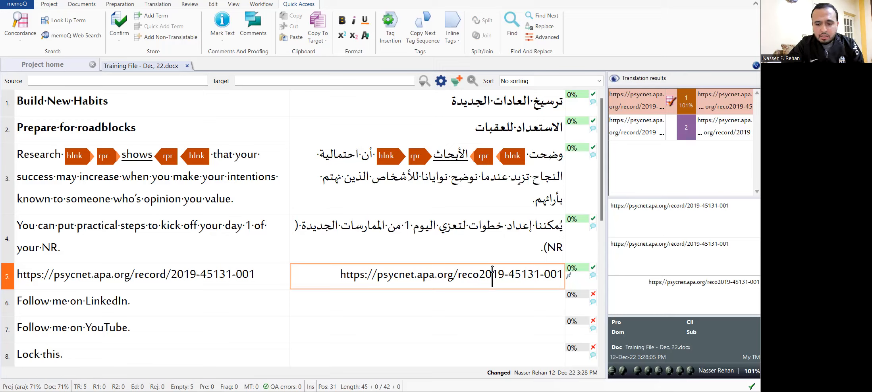
key("ctrl+Return")
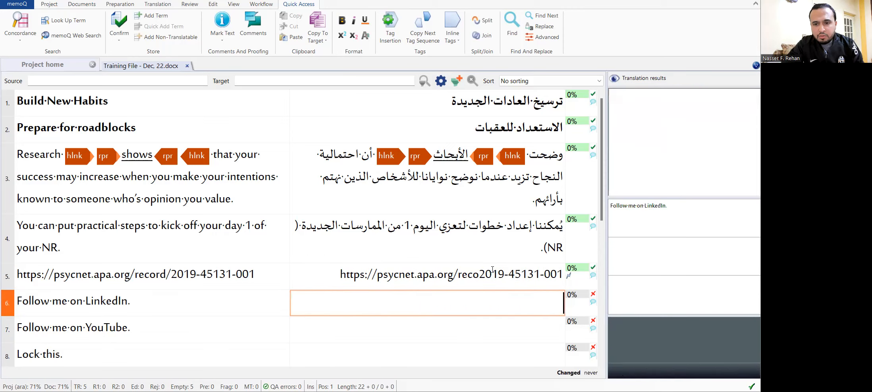
Step: Replace segment 5's altered translation with a copy of the source web address and confirm it
key("Up")
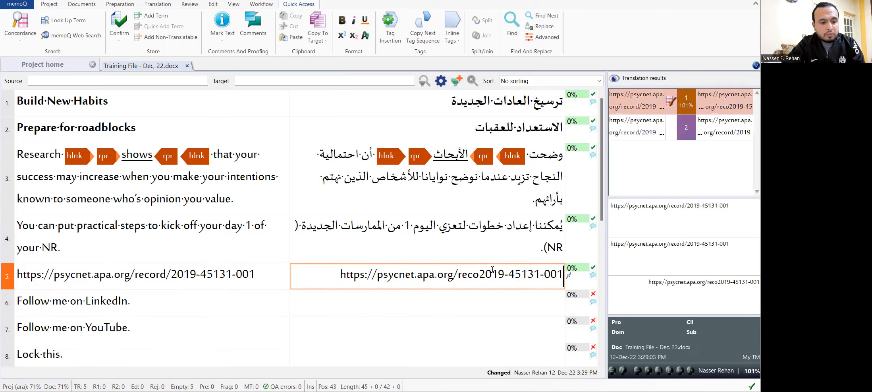
key("ctrl+shift+s")
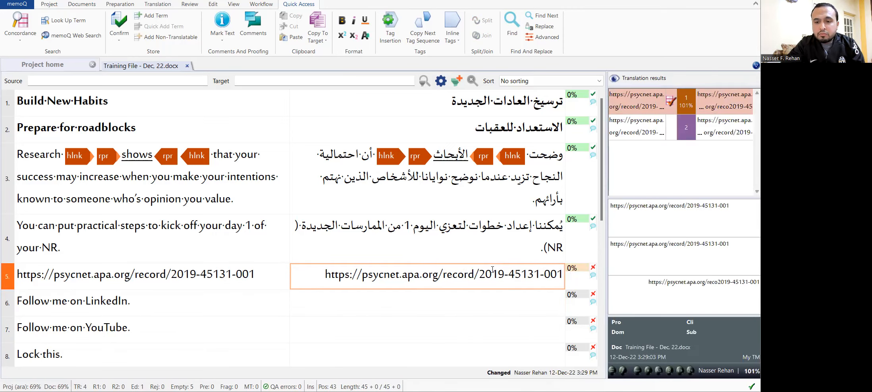
key("ctrl+Return")
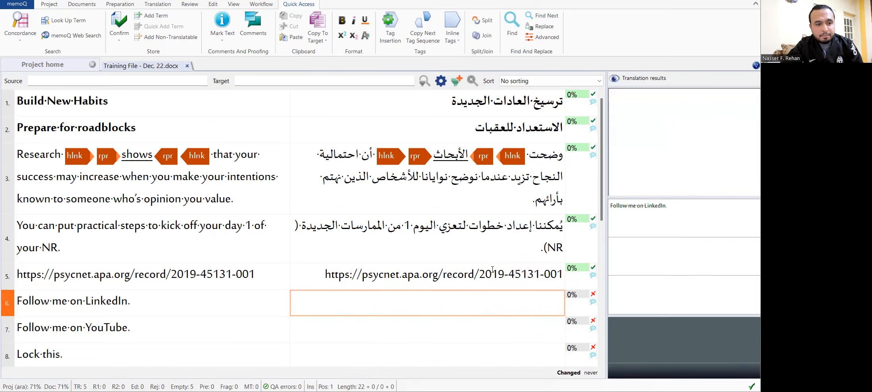
Step: Translate segment 6 as "لنتواصل على لينكد إن." and confirm it
type("لنتوا")
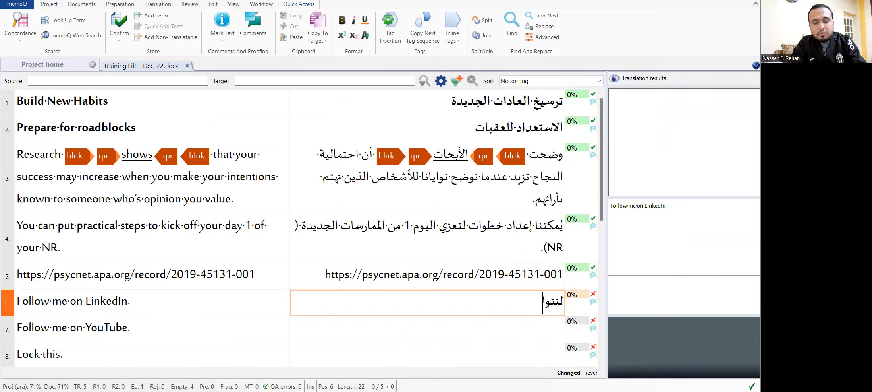
type("صل على لينك")
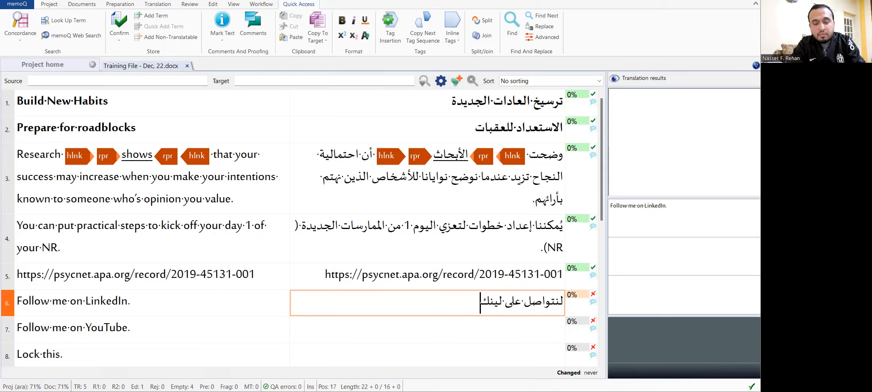
type("د إن")
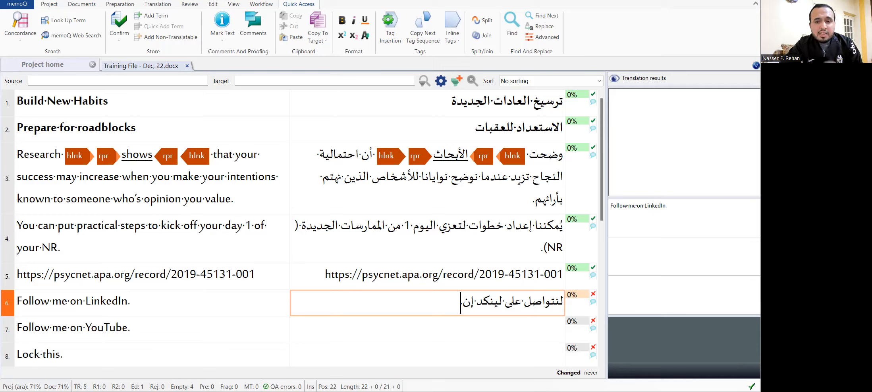
key("ctrl+Return")
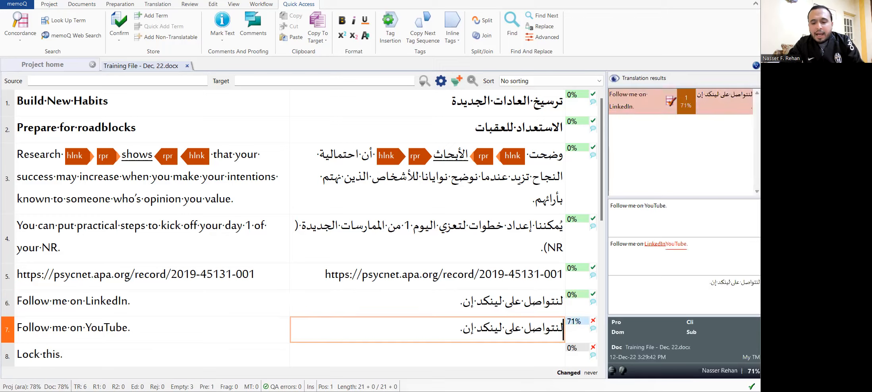
Step: In segment 7's prefilled translation, insert "أيضًا" after "لنتواصل" and remove "إن" from the LinkedIn name
key("ctrl+Left")
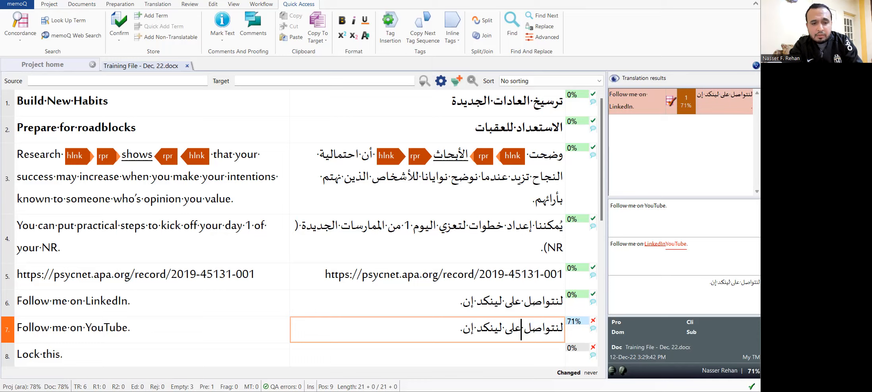
type("أيضًا")
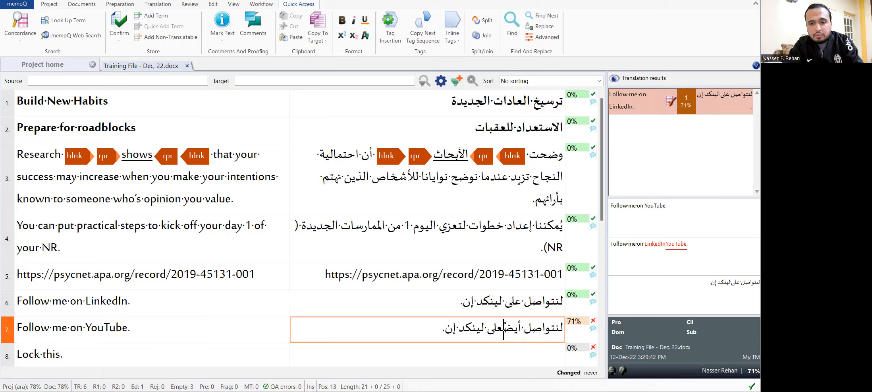
key("ctrl+Left")
key("ctrl+Left")
key("ctrl+Left")
key("ctrl+BackSpace")
key("ctrl+BackSpace")
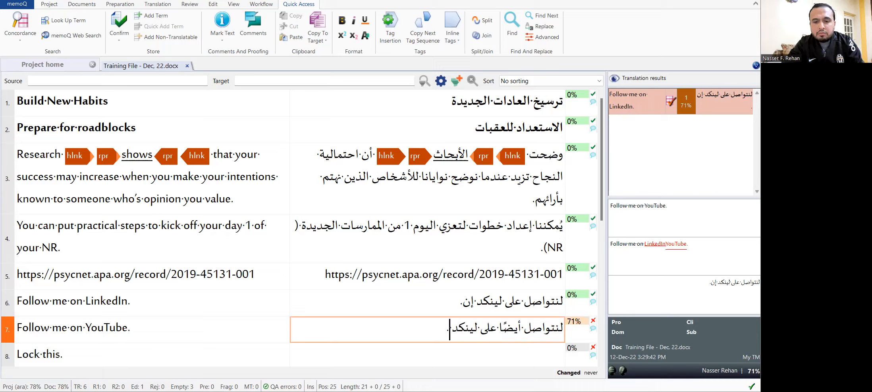